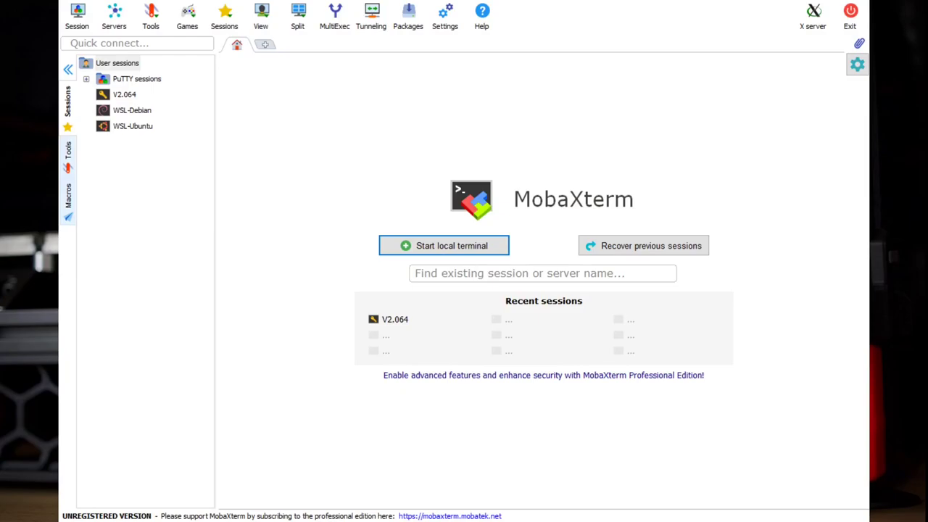
- In the Voron-2 repository, open firmware > pin_diagrams and select skr_1.3.png
{"action": "key", "text": "alt+Tab"}
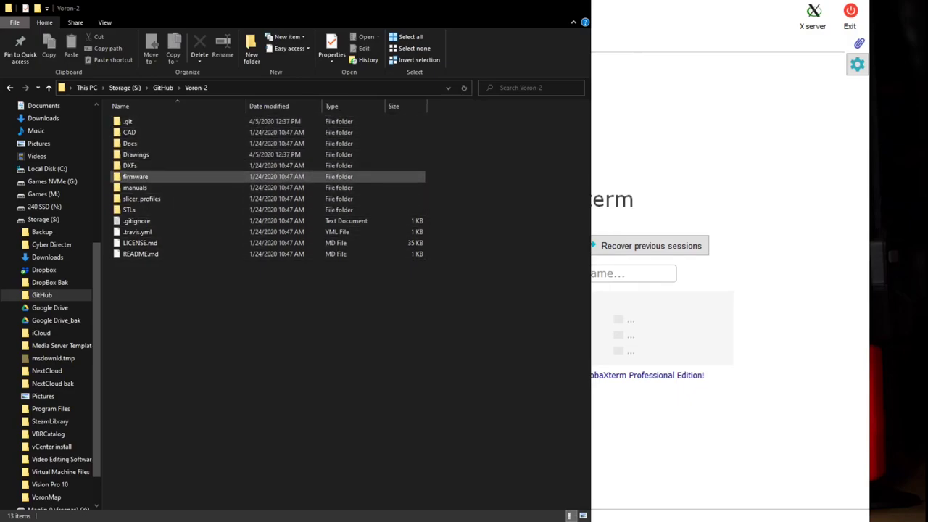
{"action": "double_click", "coordinate": [166, 178]}
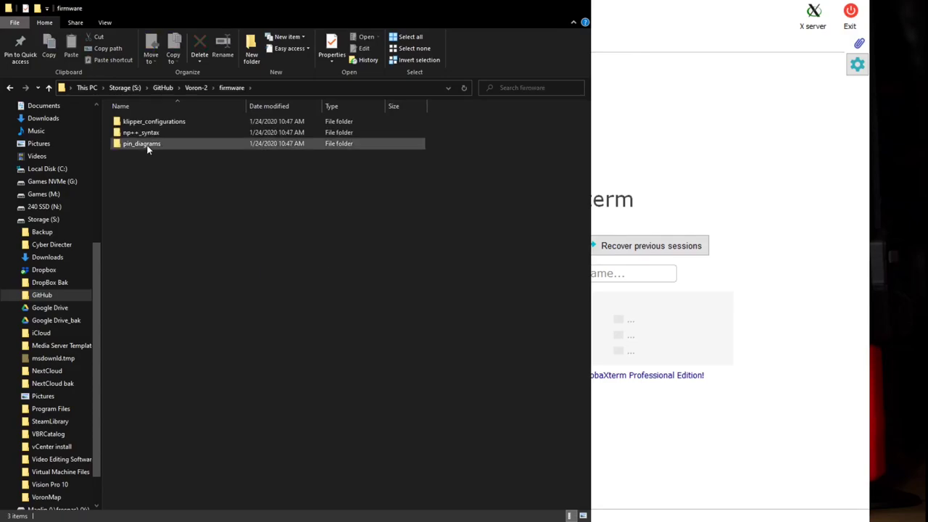
{"action": "double_click", "coordinate": [156, 144]}
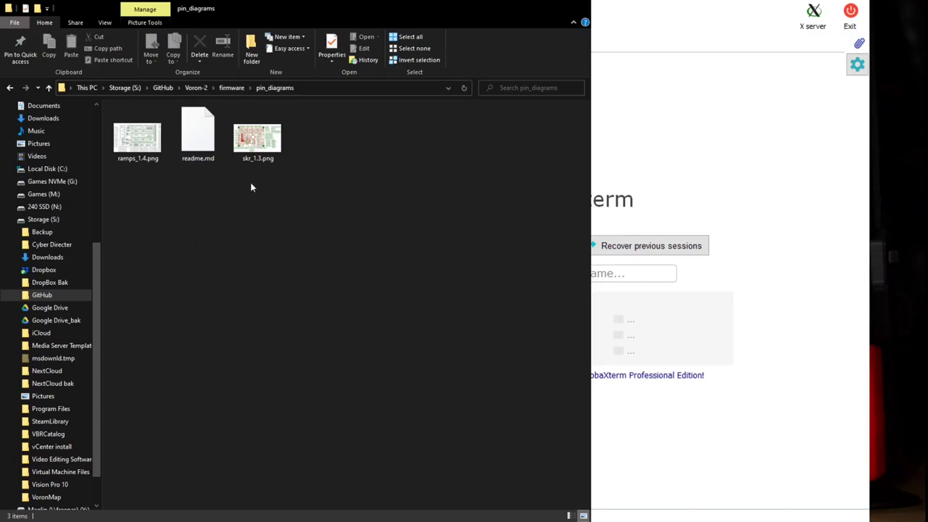
{"action": "left_click", "coordinate": [257, 137]}
- View the skr_1.3.png SKR 1.3 pinout diagram in Photos, then close the viewer
{"action": "key", "text": "Return"}
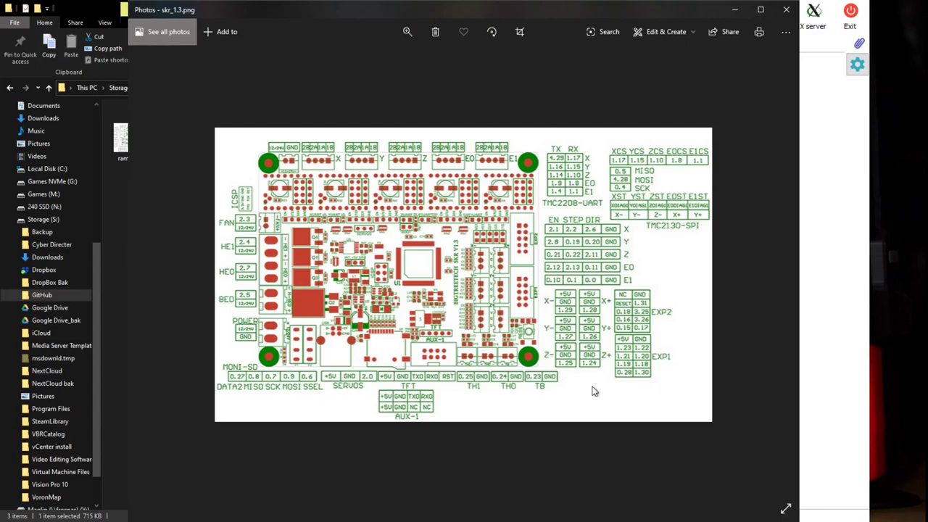
{"action": "left_click", "coordinate": [790, 10]}
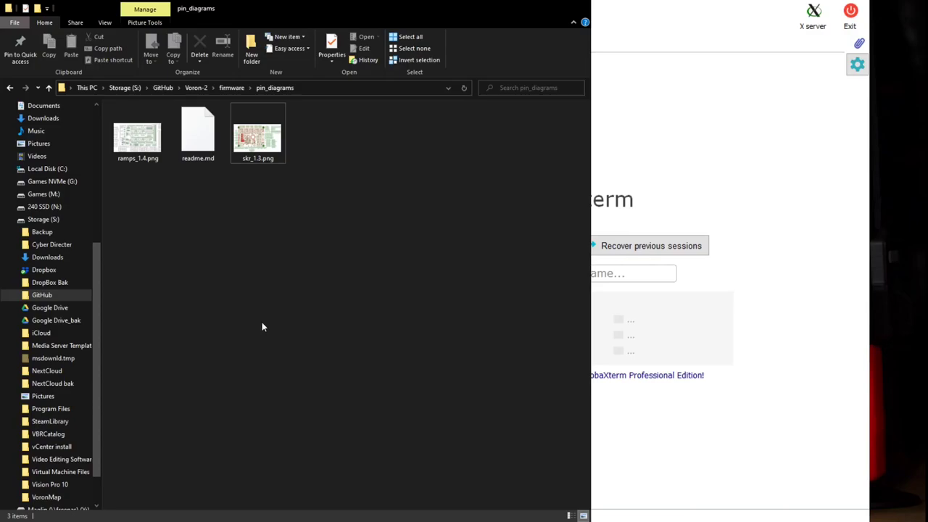
- Close the File Explorer window so the MobaXterm home screen is visible
{"action": "key", "text": "alt+F4"}
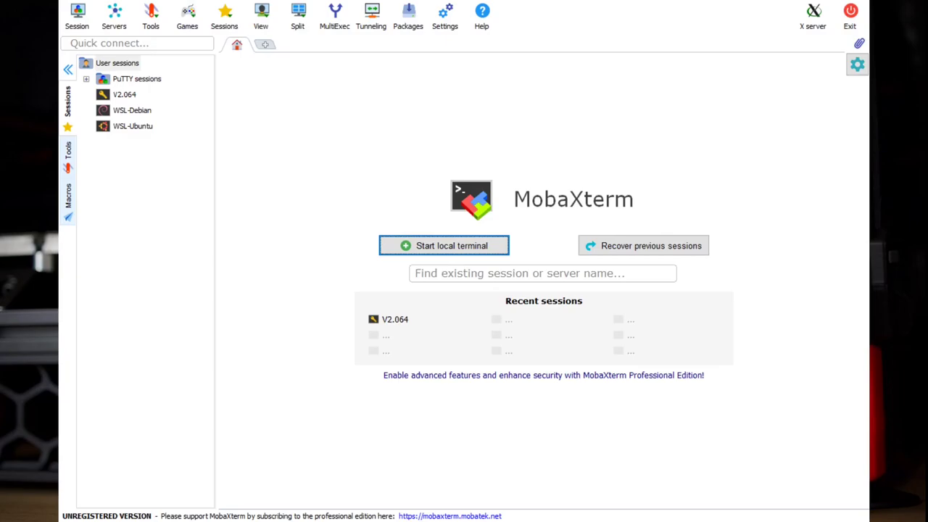
- Log into the V2.064 SSH session with the user name and list the home folder with ll
{"action": "double_click", "coordinate": [127, 97]}
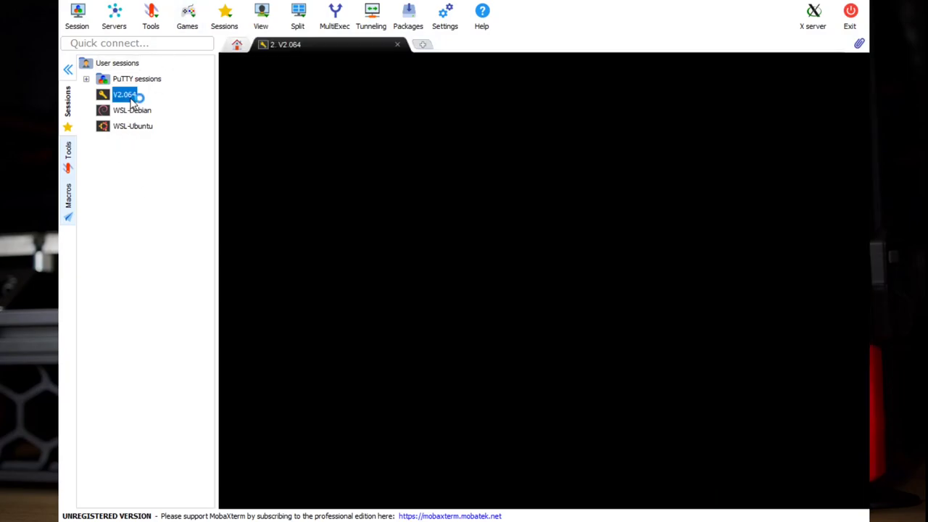
{"action": "type", "text": "pi"}
{"action": "key", "text": "Return"}
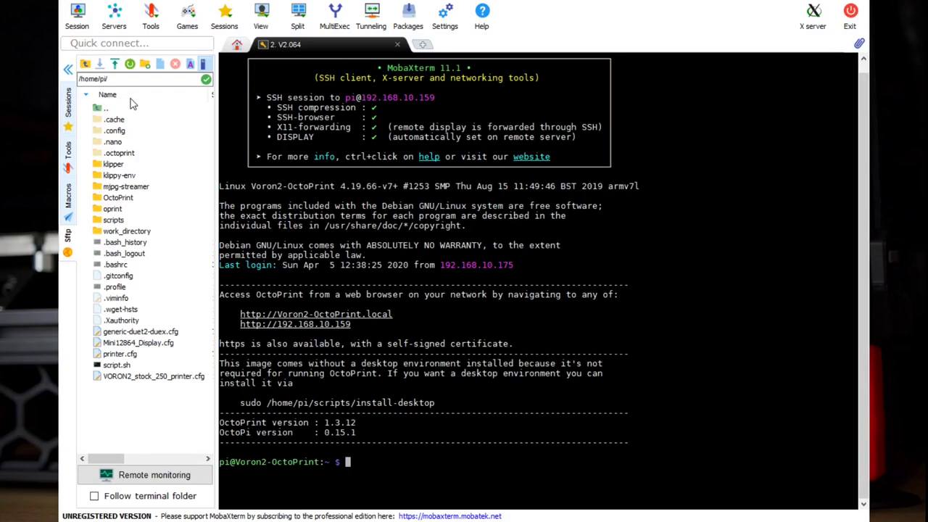
{"action": "type", "text": "ll"}
{"action": "key", "text": "Return"}
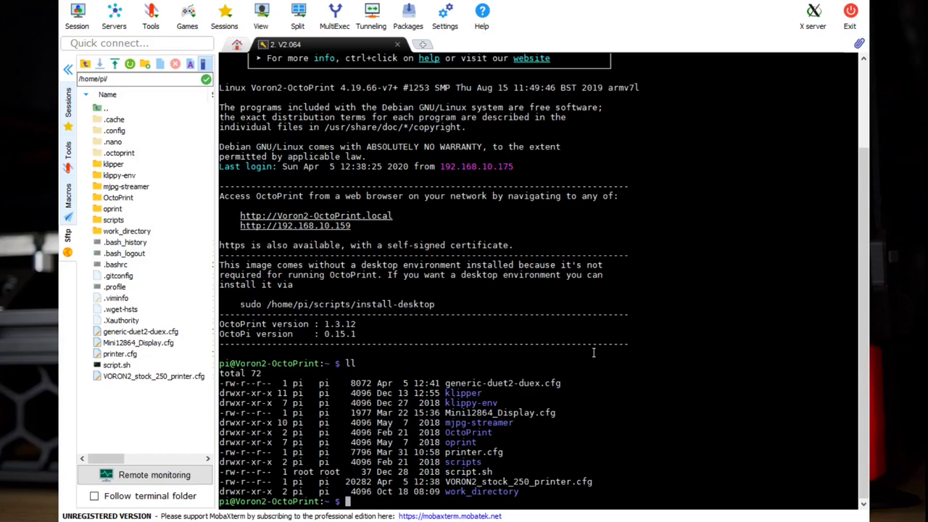
- Build the command nano printer.cfg at the prompt, pasting the file name from the listing
{"action": "type", "text": "no"}
{"action": "key", "text": "BackSpace"}
{"action": "type", "text": "ano pro"}
{"action": "key", "text": "BackSpace"}
{"action": "type", "text": "i"}
{"action": "key", "text": "Tab"}
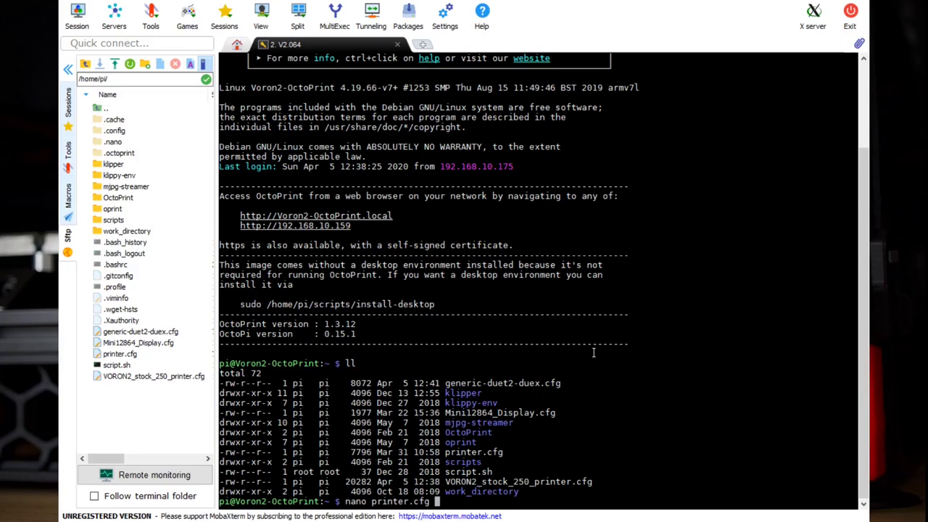
{"action": "key", "text": "BackSpace"}
{"action": "key", "text": "BackSpace"}
{"action": "key", "text": "BackSpace"}
{"action": "key", "text": "BackSpace"}
{"action": "key", "text": "BackSpace"}
{"action": "key", "text": "BackSpace"}
{"action": "key", "text": "BackSpace"}
{"action": "key", "text": "BackSpace"}
{"action": "key", "text": "BackSpace"}
{"action": "key", "text": "BackSpace"}
{"action": "key", "text": "BackSpace"}
{"action": "key", "text": "BackSpace"}
{"action": "double_click", "coordinate": [461, 452]}
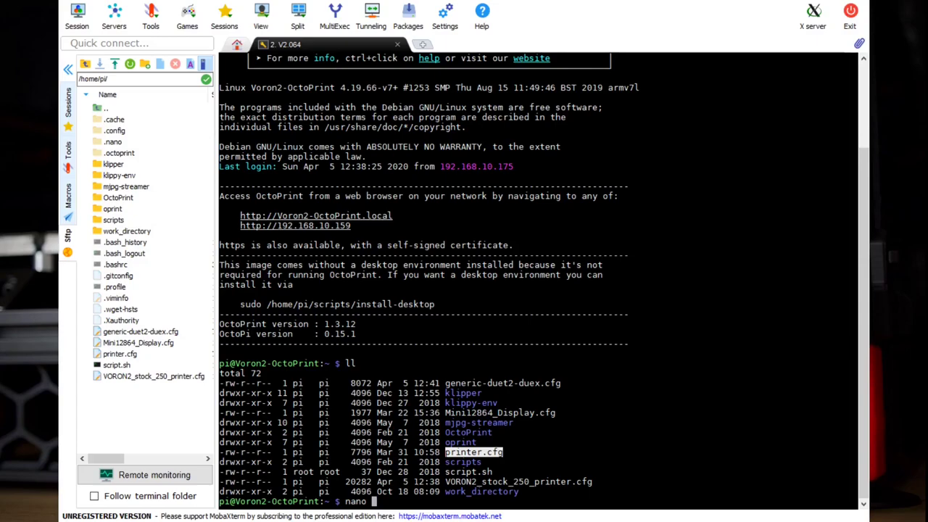
{"action": "right_click", "coordinate": [433, 327]}
- Open printer.cfg in nano, browse its MCU, stepper and homing_override sections, then exit unchanged
{"action": "key", "text": "Return"}
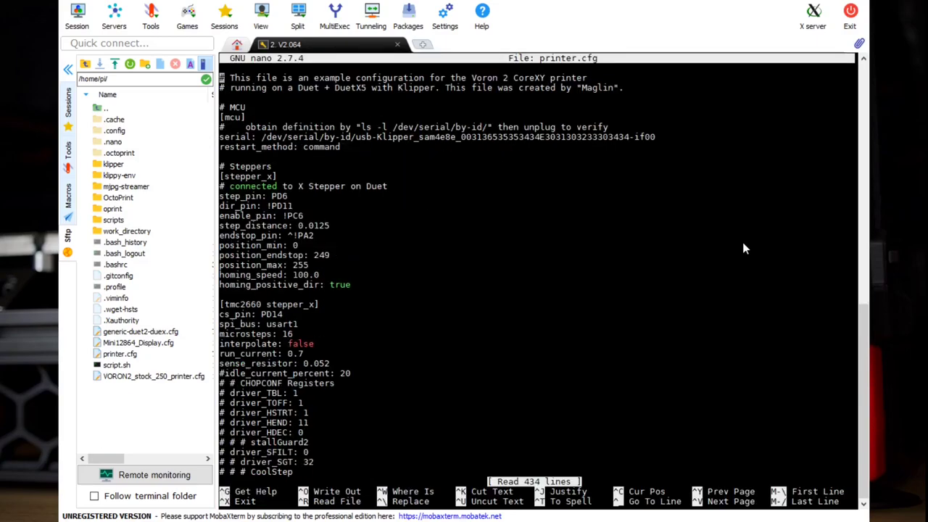
{"action": "key", "text": "Down"}
{"action": "key", "text": "Down"}
{"action": "key", "text": "Down"}
{"action": "key", "text": "Page_Down"}
{"action": "key", "text": "Page_Down"}
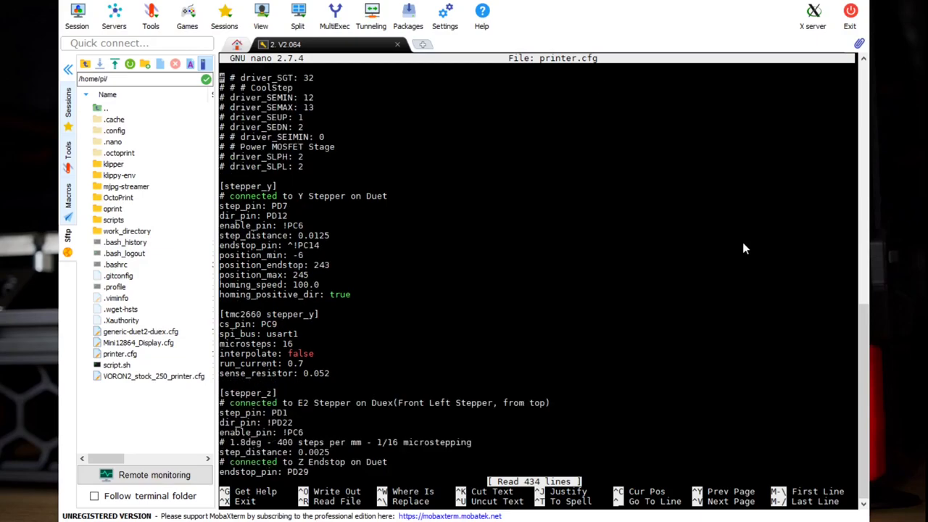
{"action": "key", "text": "Page_Up"}
{"action": "key", "text": "Page_Up"}
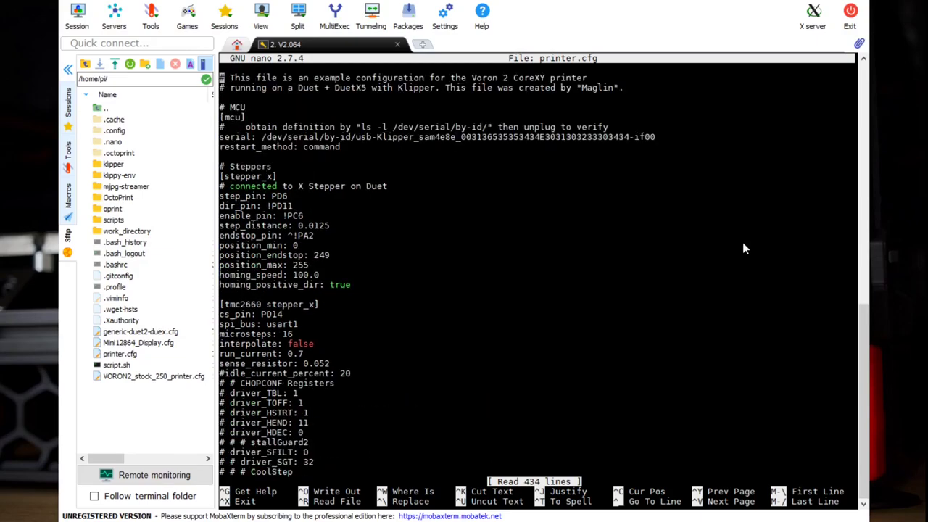
{"action": "key", "text": "Page_Down"}
{"action": "key", "text": "Page_Down"}
{"action": "key", "text": "Page_Down"}
{"action": "key", "text": "Page_Down"}
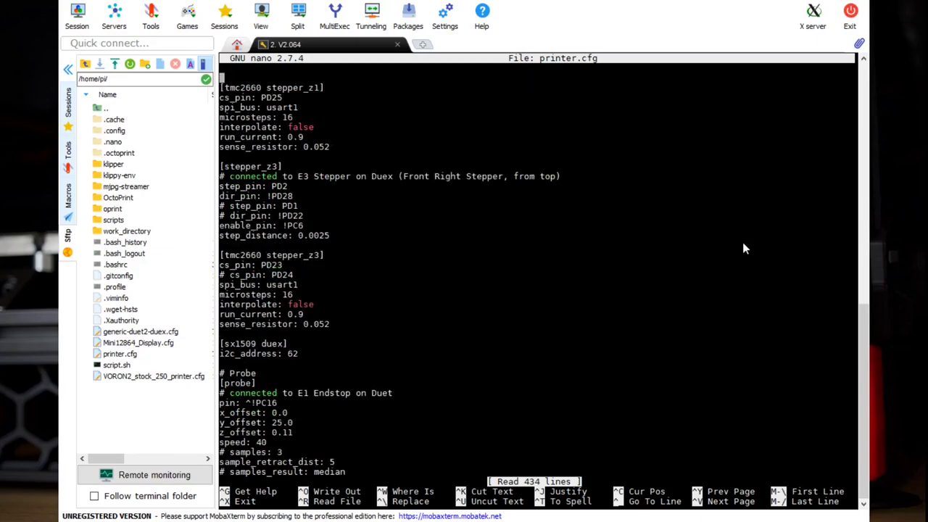
{"action": "key", "text": "Page_Up"}
{"action": "key", "text": "Page_Up"}
{"action": "key", "text": "Page_Up"}
{"action": "key", "text": "Page_Up"}
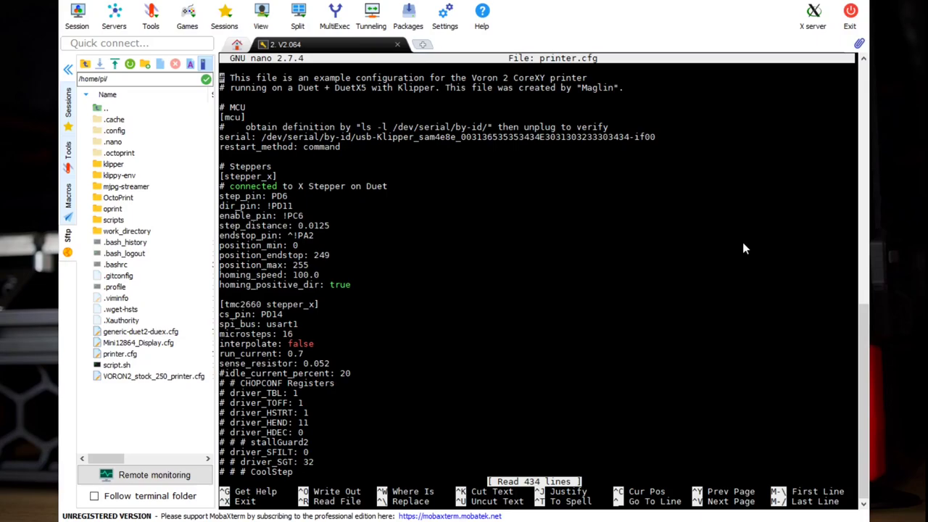
{"action": "key", "text": "Down"}
{"action": "key", "text": "Down"}
{"action": "key", "text": "Down"}
{"action": "key", "text": "Down"}
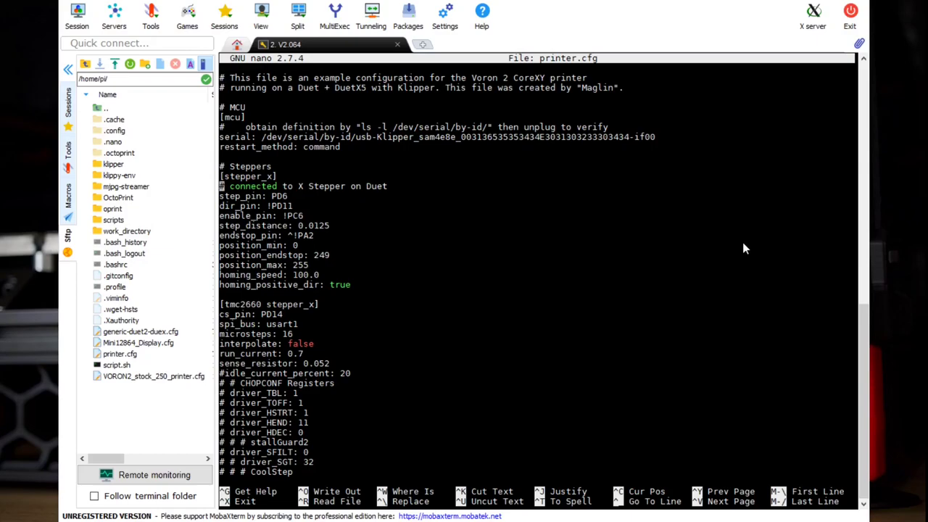
{"action": "key", "text": "Down"}
{"action": "key", "text": "Down"}
{"action": "key", "text": "Down"}
{"action": "key", "text": "Down"}
{"action": "key", "text": "Down"}
{"action": "key", "text": "Down"}
{"action": "key", "text": "Down"}
{"action": "key", "text": "Down"}
{"action": "key", "text": "Down"}
{"action": "key", "text": "Down"}
{"action": "key", "text": "Down"}
{"action": "key", "text": "Down"}
{"action": "key", "text": "Down"}
{"action": "key", "text": "Down"}
{"action": "key", "text": "Down"}
{"action": "key", "text": "Down"}
{"action": "key", "text": "Down"}
{"action": "key", "text": "Down"}
{"action": "key", "text": "Down"}
{"action": "key", "text": "Down"}
{"action": "key", "text": "Down"}
{"action": "key", "text": "Down"}
{"action": "key", "text": "Down"}
{"action": "key", "text": "Down"}
{"action": "key", "text": "Down"}
{"action": "key", "text": "Down"}
{"action": "key", "text": "Down"}
{"action": "key", "text": "Down"}
{"action": "key", "text": "Down"}
{"action": "key", "text": "Down"}
{"action": "key", "text": "Down"}
{"action": "key", "text": "Down"}
{"action": "key", "text": "Down"}
{"action": "key", "text": "Down"}
{"action": "key", "text": "Down"}
{"action": "key", "text": "Down"}
{"action": "key", "text": "Down"}
{"action": "key", "text": "Down"}
{"action": "key", "text": "Down"}
{"action": "key", "text": "Down"}
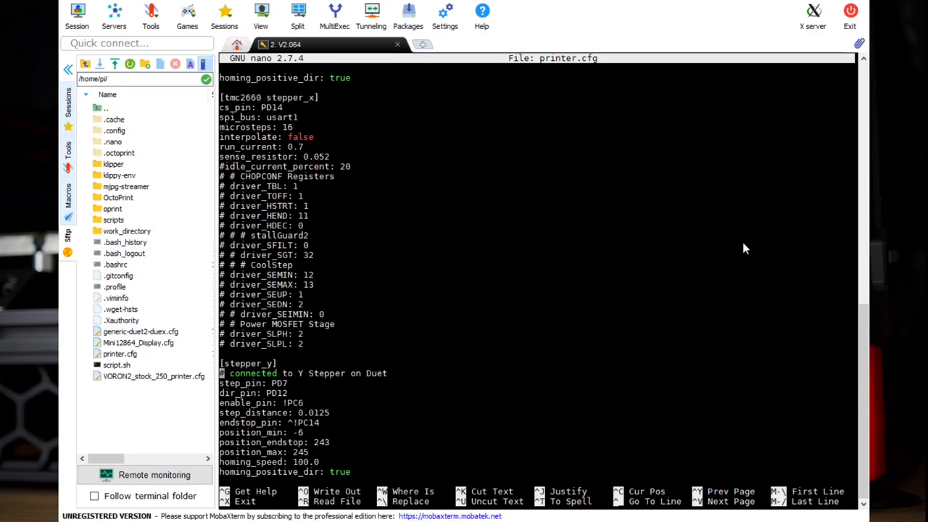
{"action": "key", "text": "ctrl+x"}
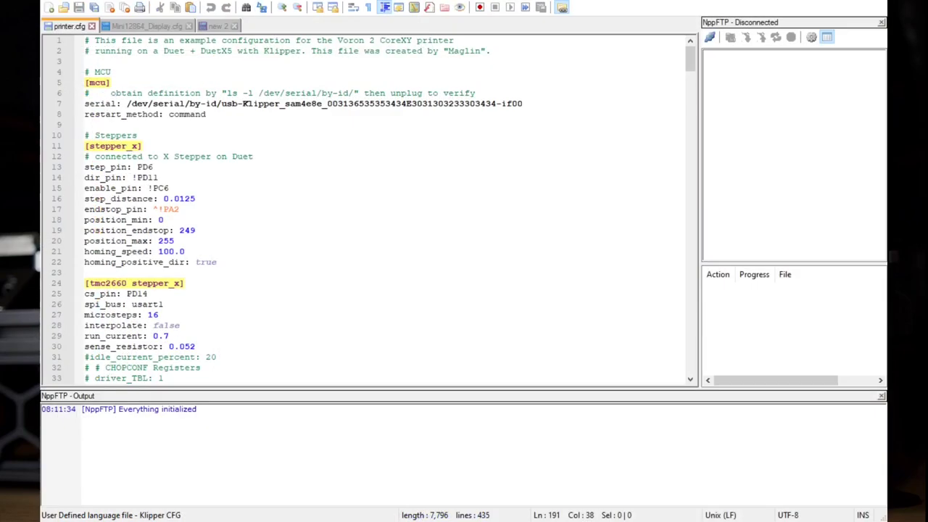
- Connect NppFTP to the Voron 2 OctoPrint host and open /home/pi/printer.cfg
{"action": "left_click", "coordinate": [828, 161]}
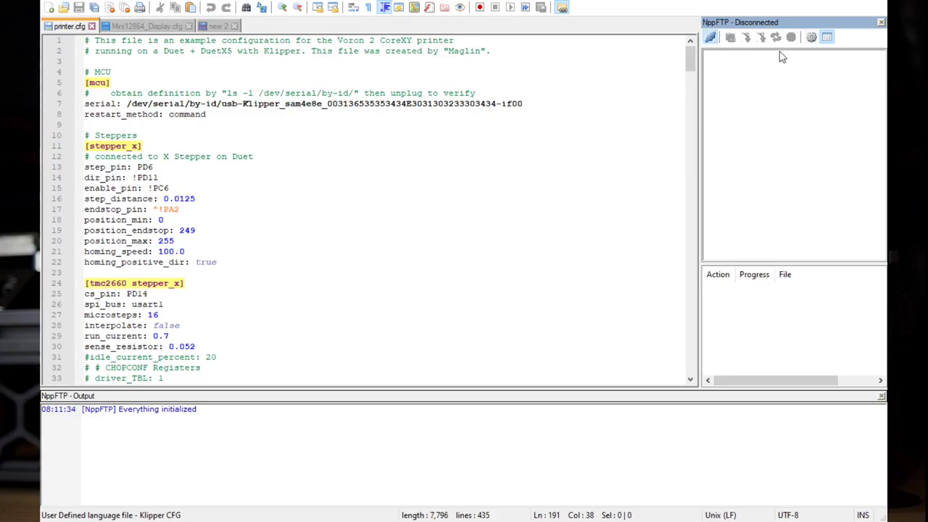
{"action": "left_click", "coordinate": [787, 72]}
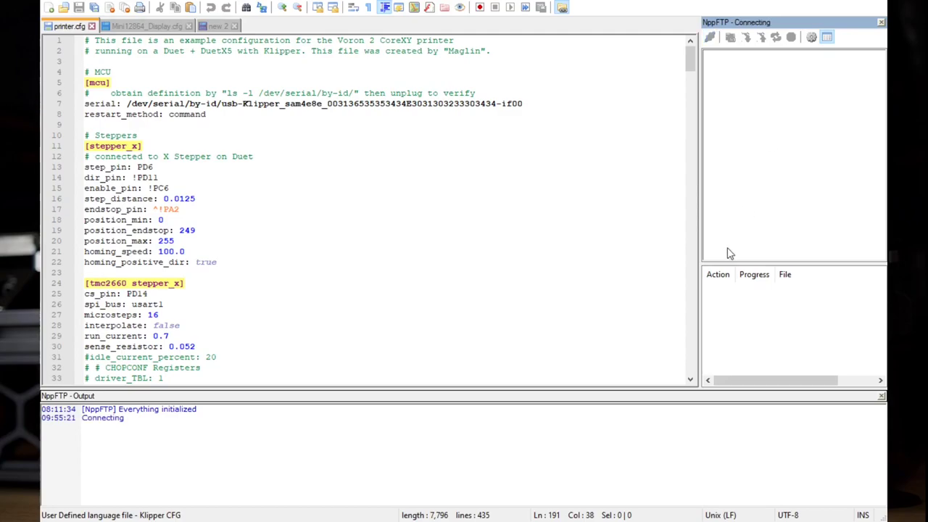
{"action": "scroll", "coordinate": [815, 234], "scroll_direction": "down", "scroll_amount": 3}
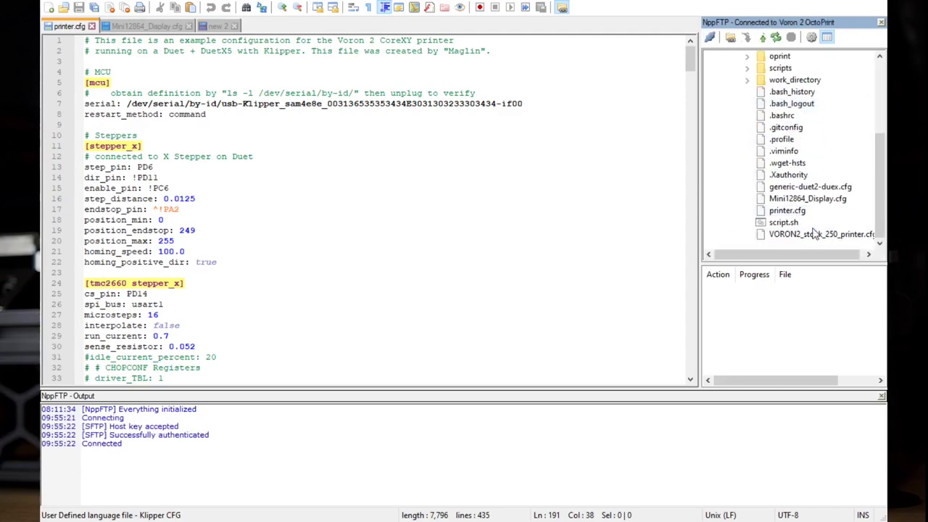
{"action": "left_click_drag", "start_coordinate": [769, 254], "coordinate": [774, 254]}
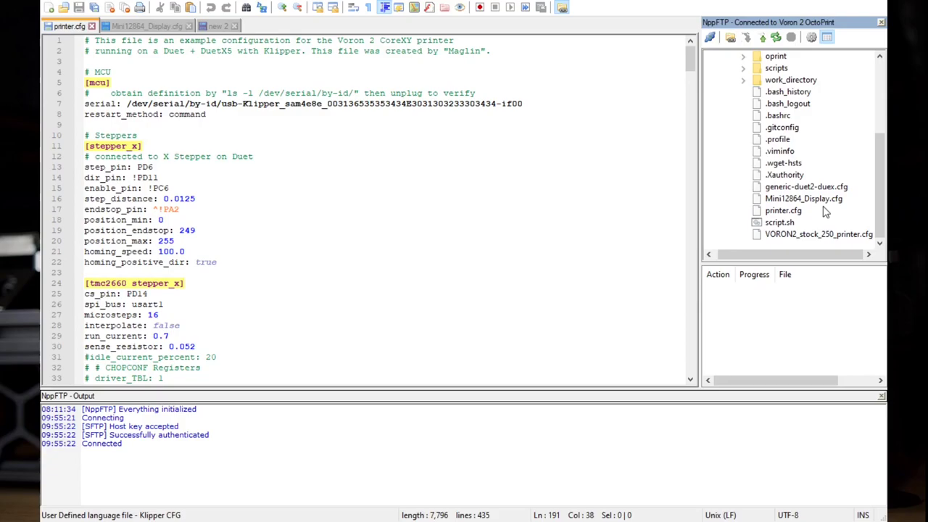
{"action": "scroll", "coordinate": [822, 236], "scroll_direction": "up", "scroll_amount": 4}
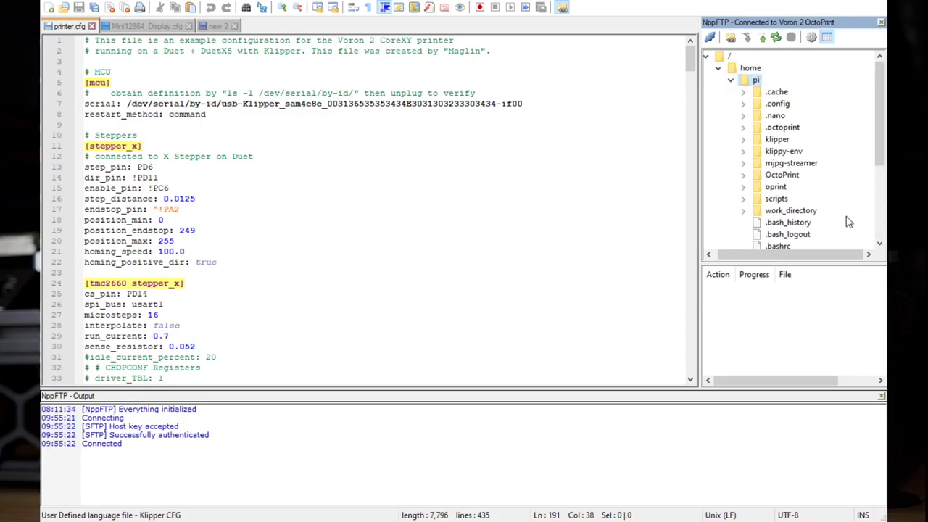
{"action": "scroll", "coordinate": [847, 218], "scroll_direction": "down", "scroll_amount": 3}
{"action": "double_click", "coordinate": [790, 238]}
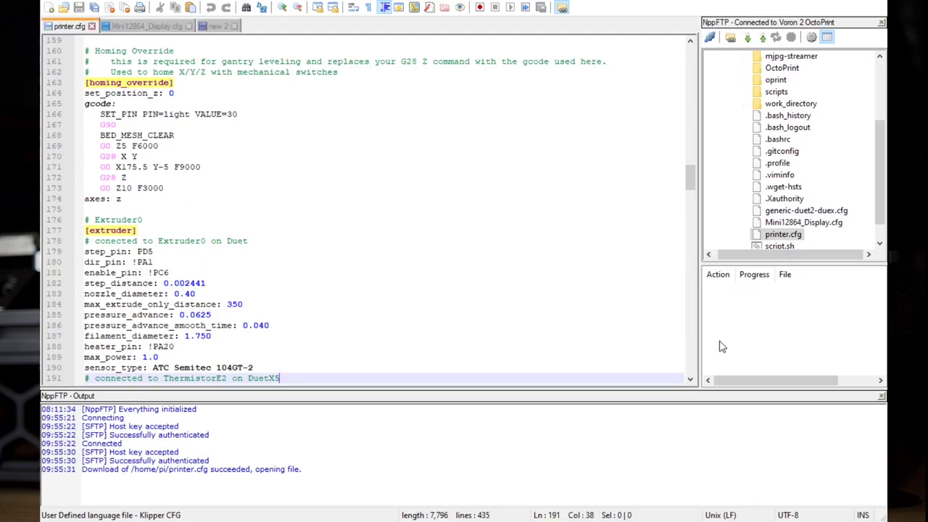
{"action": "left_click", "coordinate": [408, 304]}
- Scroll to the [homing_override] section and select the G0 X175.5 Y-5 F9000 line
{"action": "scroll", "coordinate": [409, 290], "scroll_direction": "up", "scroll_amount": 20}
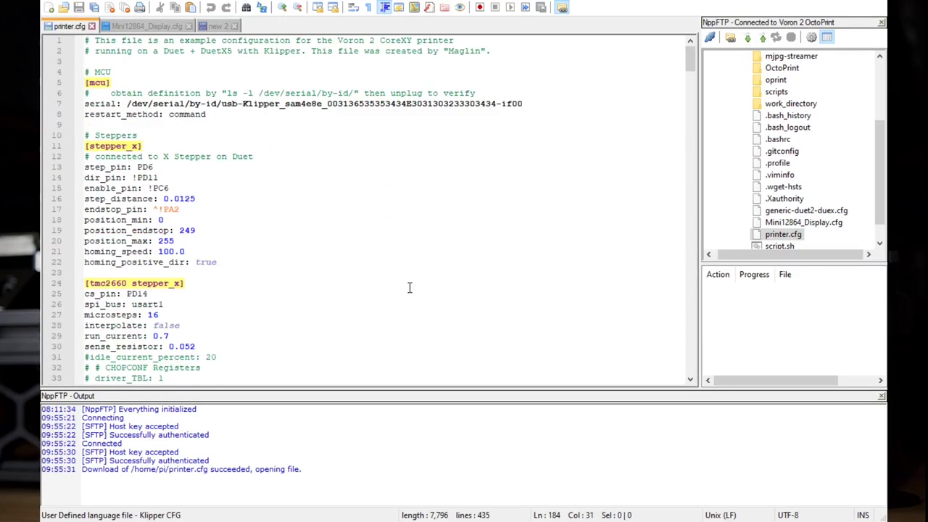
{"action": "scroll", "coordinate": [409, 288], "scroll_direction": "down", "scroll_amount": 1}
{"action": "scroll", "coordinate": [409, 288], "scroll_direction": "up", "scroll_amount": 1}
{"action": "scroll", "coordinate": [409, 277], "scroll_direction": "down", "scroll_amount": 13}
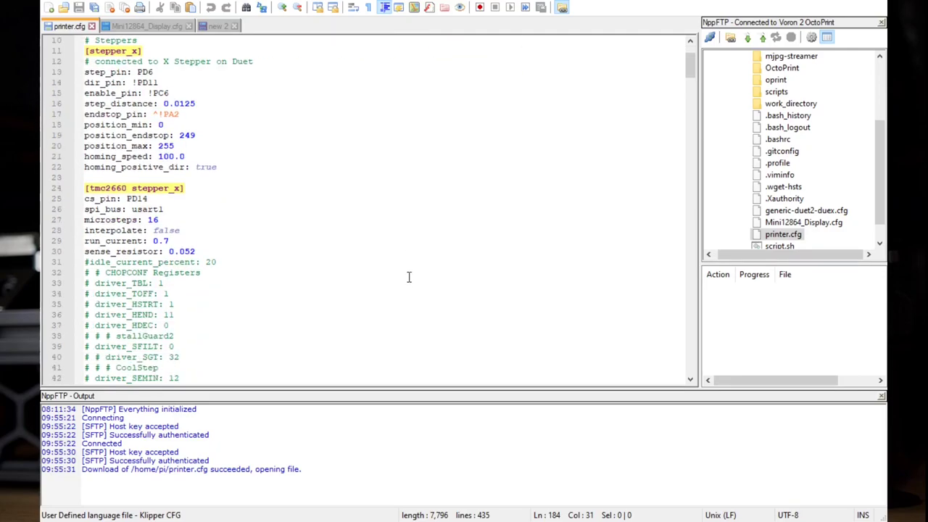
{"action": "scroll", "coordinate": [408, 276], "scroll_direction": "down", "scroll_amount": 8}
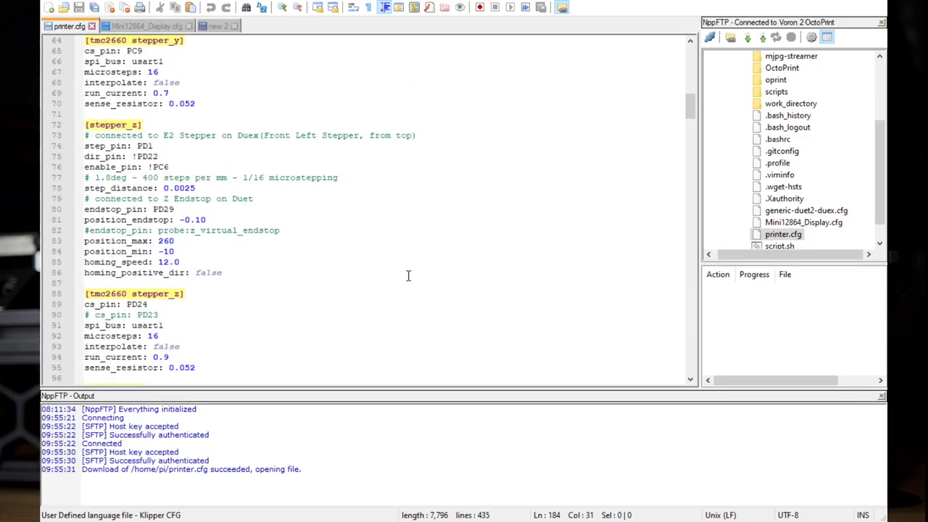
{"action": "scroll", "coordinate": [408, 276], "scroll_direction": "down", "scroll_amount": 5}
{"action": "scroll", "coordinate": [408, 276], "scroll_direction": "down", "scroll_amount": 7}
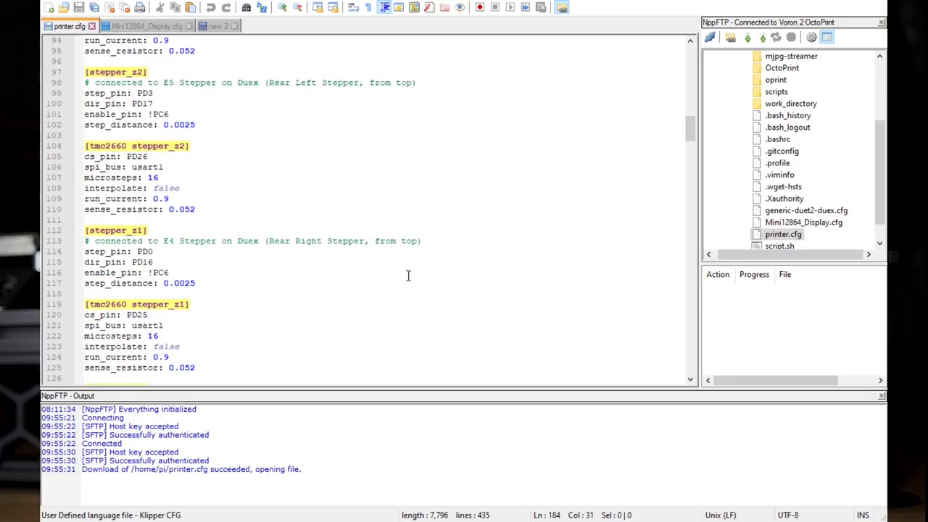
{"action": "scroll", "coordinate": [408, 275], "scroll_direction": "down", "scroll_amount": 13}
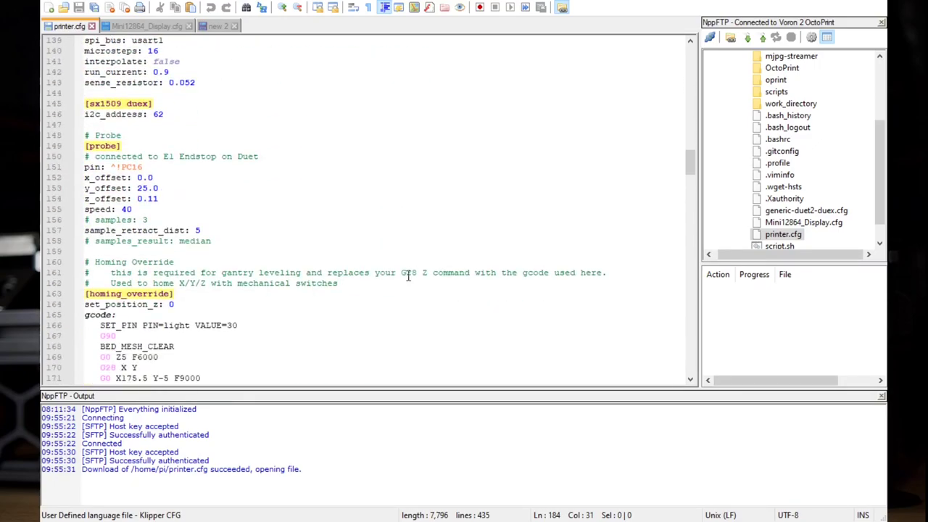
{"action": "scroll", "coordinate": [408, 275], "scroll_direction": "down", "scroll_amount": 4}
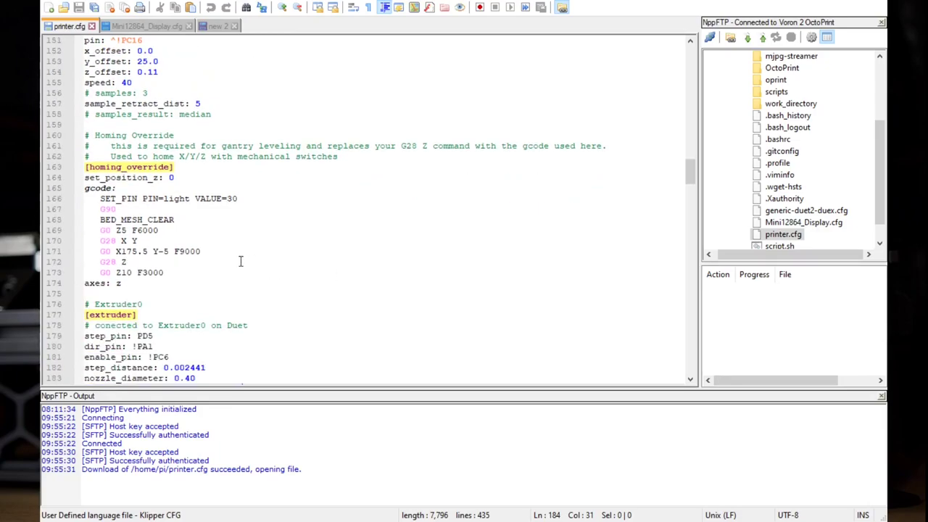
{"action": "left_click", "coordinate": [227, 252]}
{"action": "left_click_drag", "start_coordinate": [227, 251], "coordinate": [77, 252]}
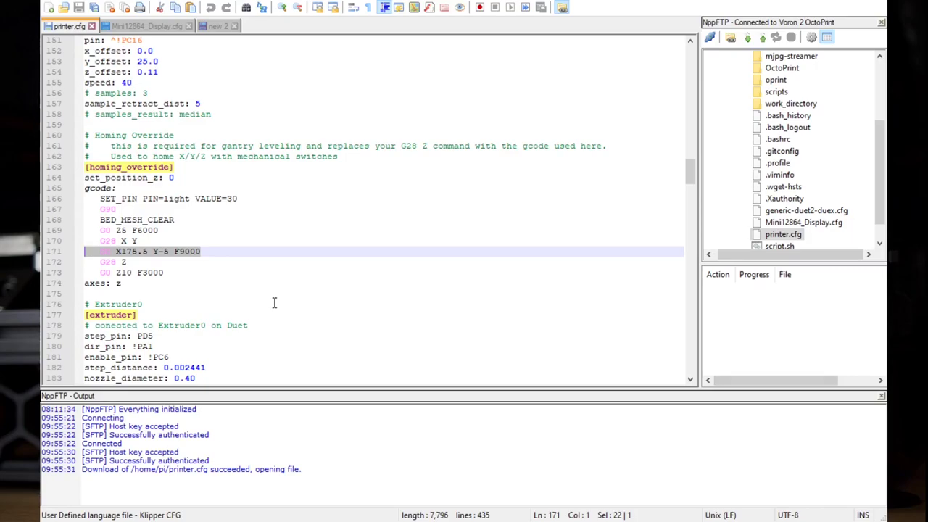
- Prefix line 171's G0 X175.5 Y-5 F9000 move with # to comment it out
{"action": "left_click", "coordinate": [207, 264]}
{"action": "left_click_drag", "start_coordinate": [198, 272], "coordinate": [52, 255]}
{"action": "left_click", "coordinate": [260, 265]}
{"action": "left_click", "coordinate": [220, 250]}
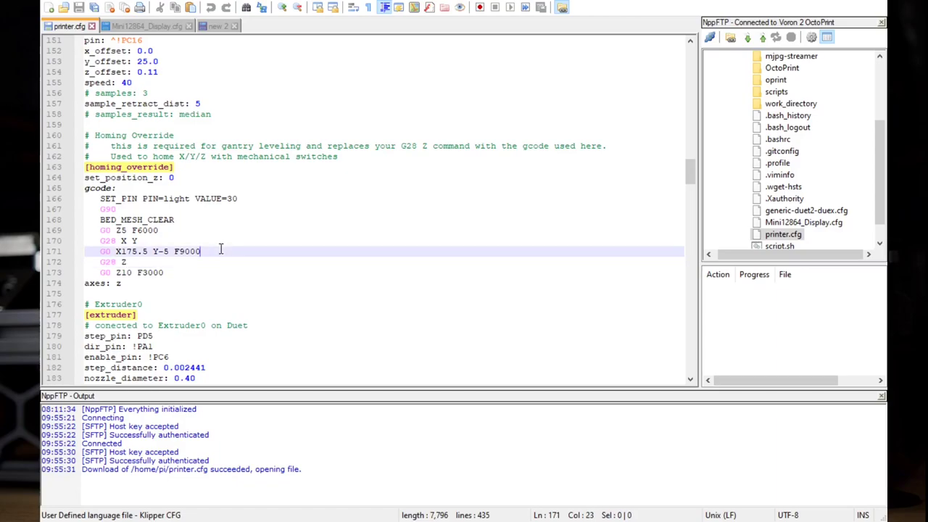
{"action": "key", "text": "shift+Home"}
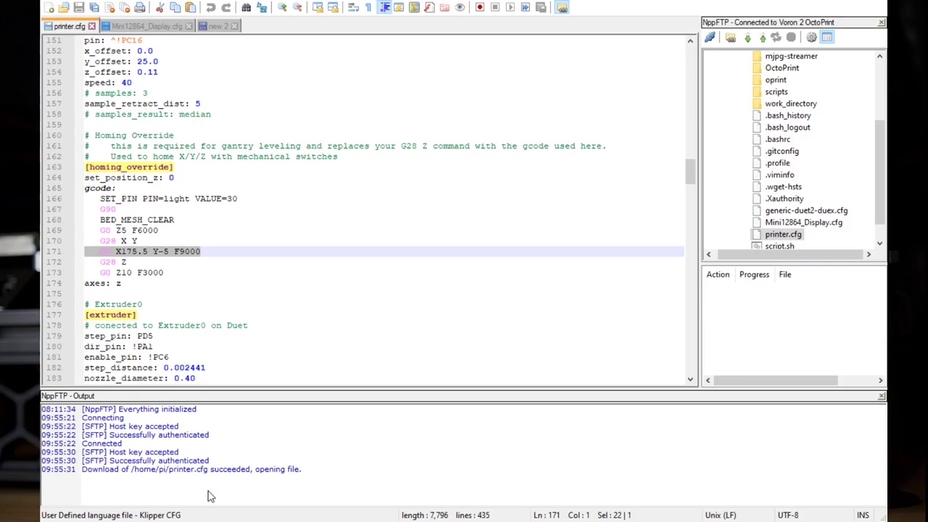
{"action": "key", "text": "ctrl+k"}
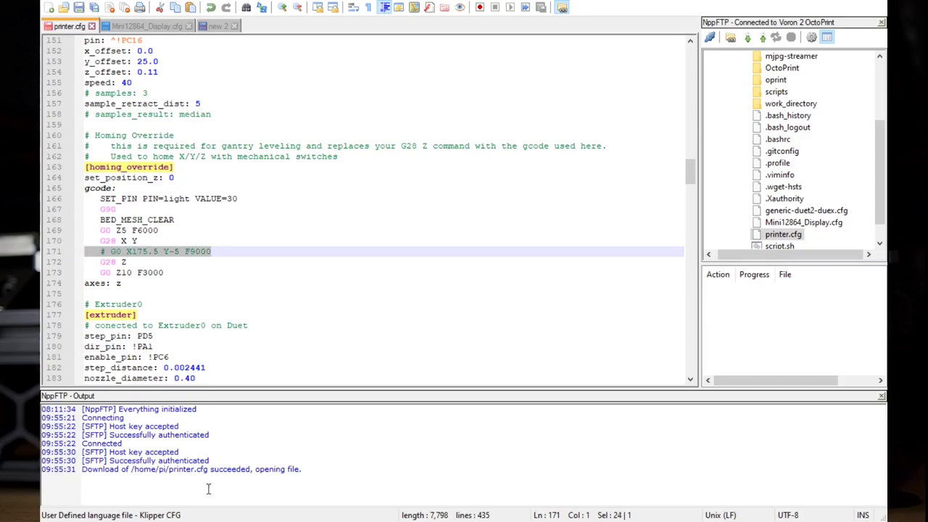
{"action": "left_click", "coordinate": [153, 326]}
{"action": "left_click", "coordinate": [102, 252]}
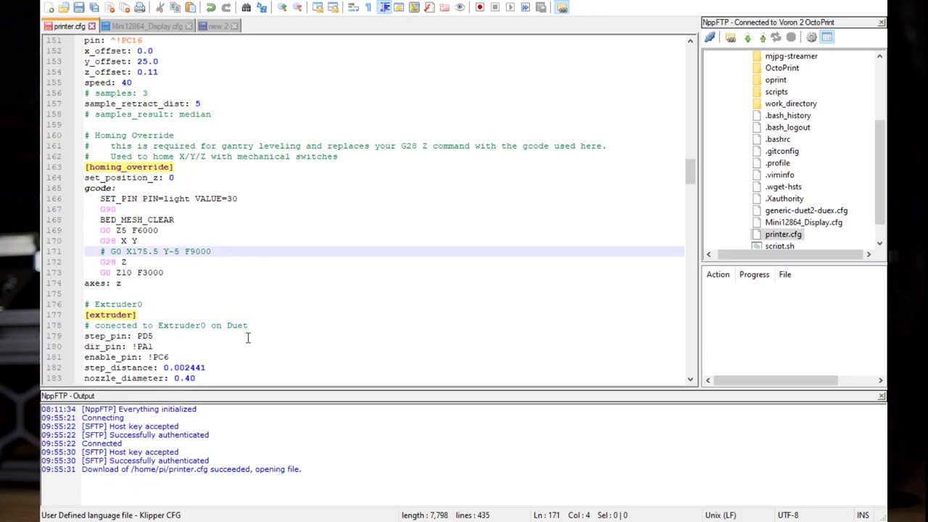
{"action": "key", "text": "ctrl+shift+k"}
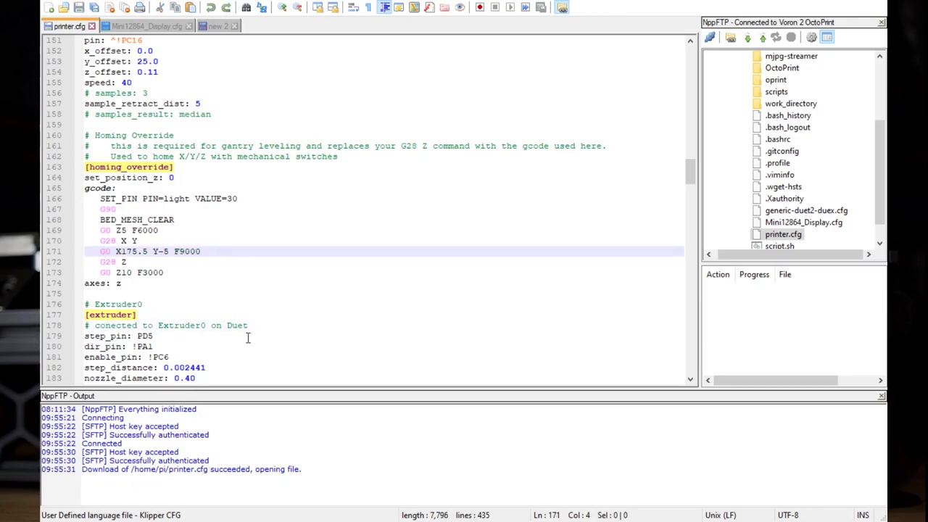
{"action": "key", "text": "Home"}
{"action": "type", "text": "#"}
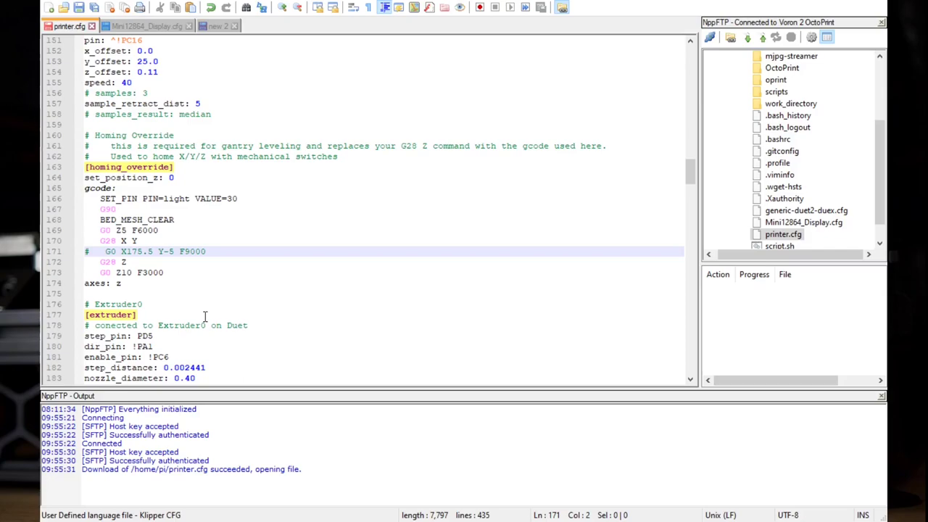
- Insert a new G0 X125 Y125 move line below the commented G0 X175.5 move
{"action": "left_click", "coordinate": [222, 252]}
{"action": "key", "text": "Return"}
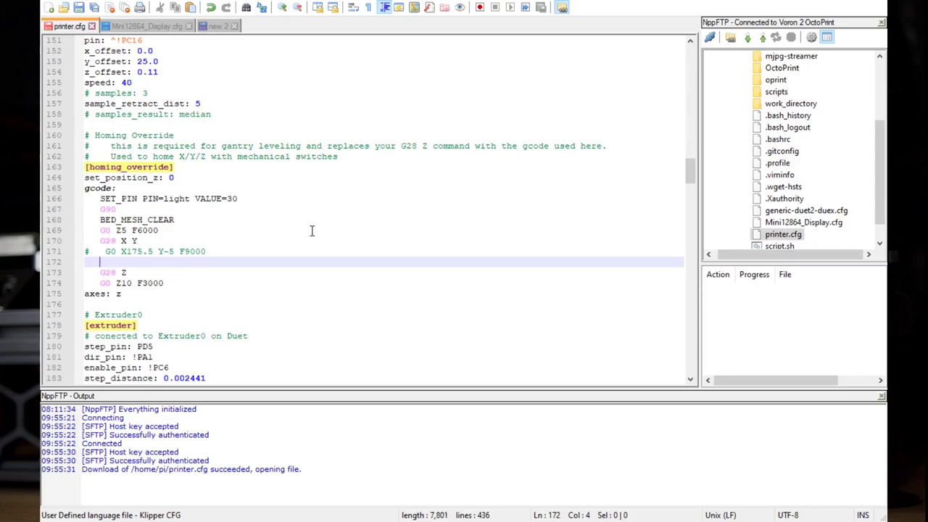
{"action": "type", "text": "G0 X125 "}
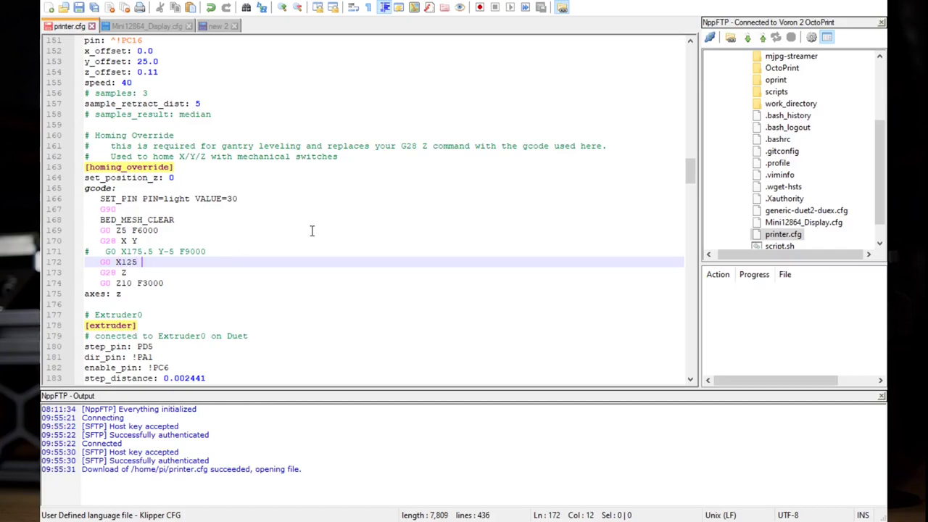
{"action": "type", "text": "Y125"}
{"action": "type", "text": "F"}
{"action": "type", "text": "650"}
{"action": "key", "text": "Right"}
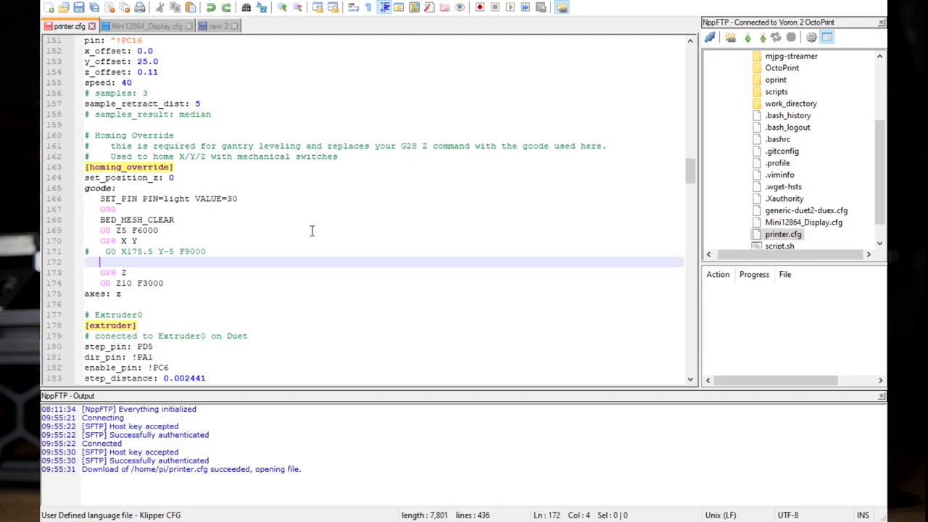
- Scroll up to the [stepper_z] section and select the endstop_pin: PD29 line
{"action": "left_click", "coordinate": [312, 230]}
{"action": "scroll", "coordinate": [318, 322], "scroll_direction": "up", "scroll_amount": 5}
{"action": "scroll", "coordinate": [318, 322], "scroll_direction": "up", "scroll_amount": 20}
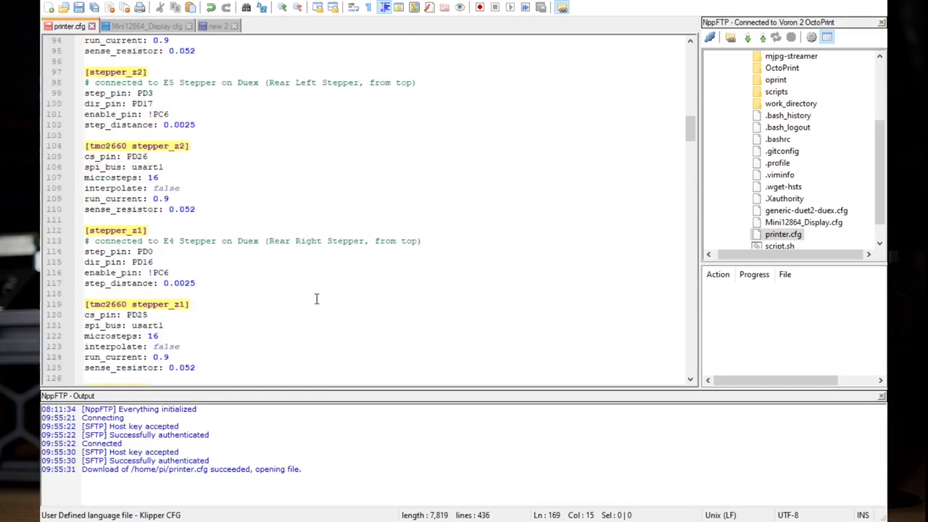
{"action": "scroll", "coordinate": [337, 278], "scroll_direction": "down", "scroll_amount": 14}
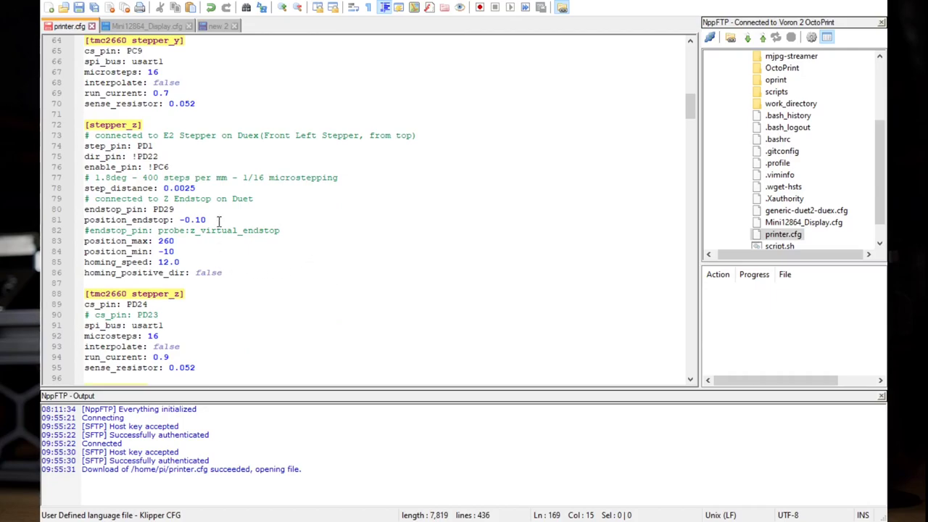
{"action": "left_click", "coordinate": [219, 221]}
{"action": "left_click_drag", "start_coordinate": [174, 209], "coordinate": [64, 208]}
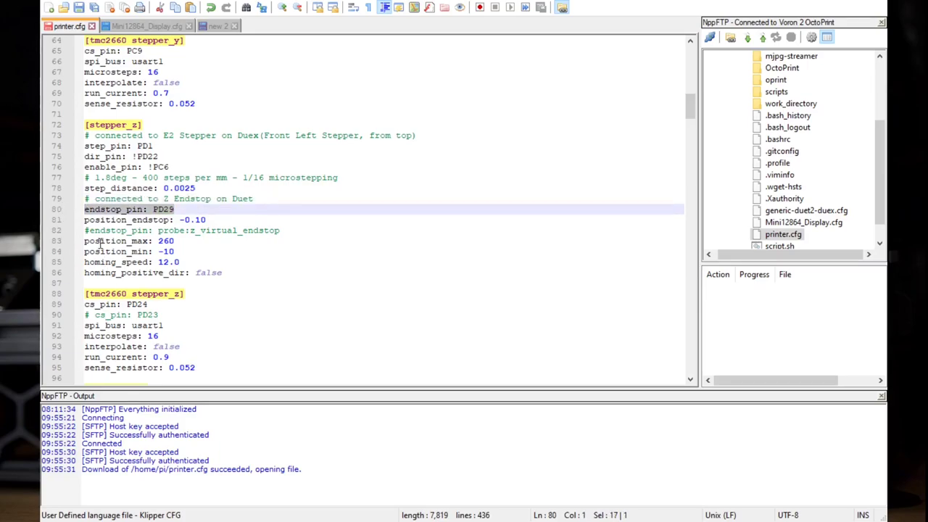
- Comment out endstop_pin: PD29 and uncomment the probe:z_virtual_endstop line
{"action": "left_click", "coordinate": [94, 219]}
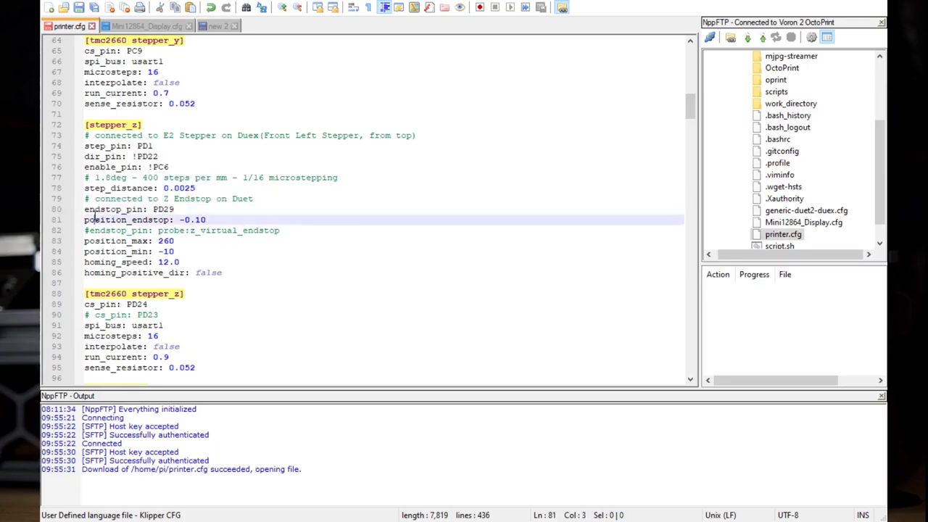
{"action": "triple_click", "coordinate": [96, 209]}
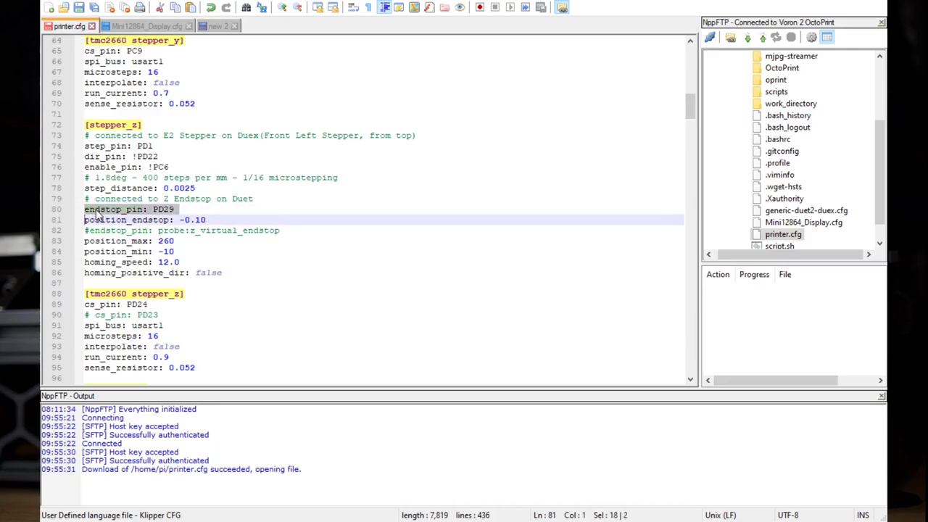
{"action": "key", "text": "ctrl+k"}
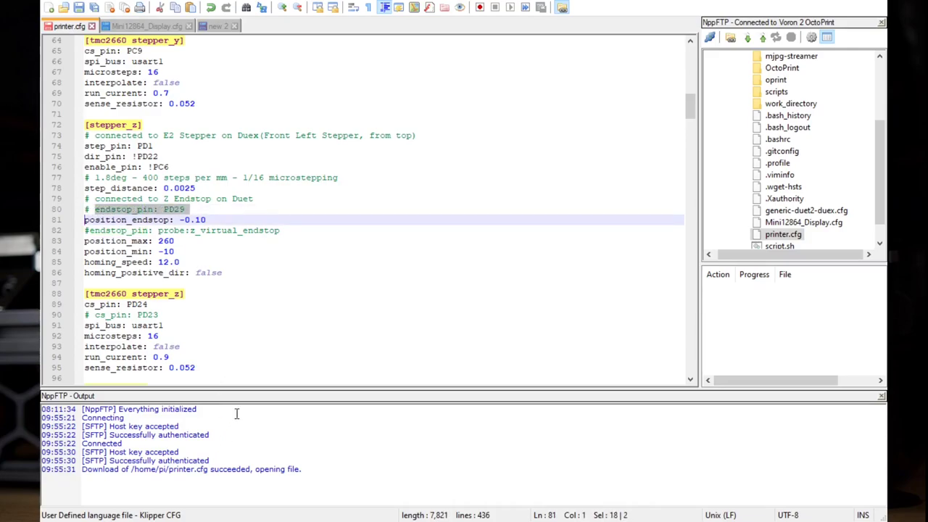
{"action": "left_click", "coordinate": [105, 231]}
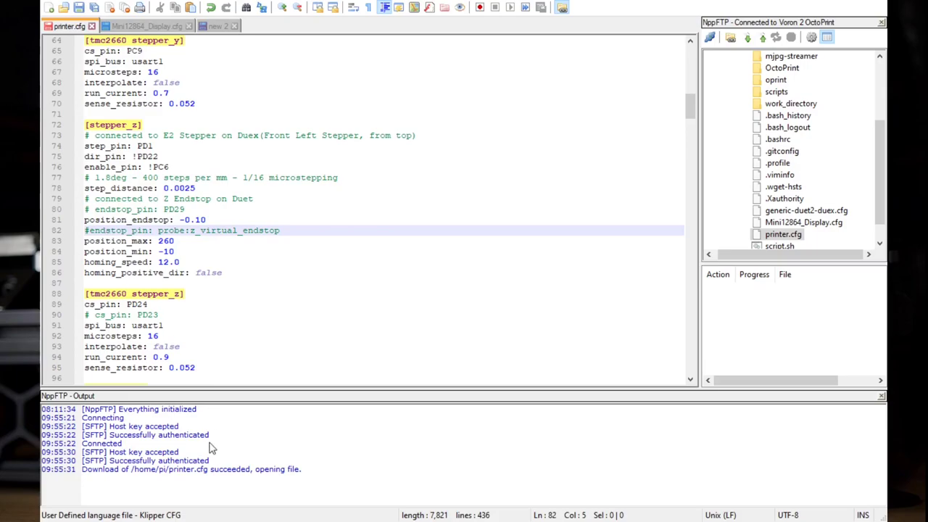
{"action": "key", "text": "ctrl+shift+k"}
{"action": "left_click", "coordinate": [385, 304]}
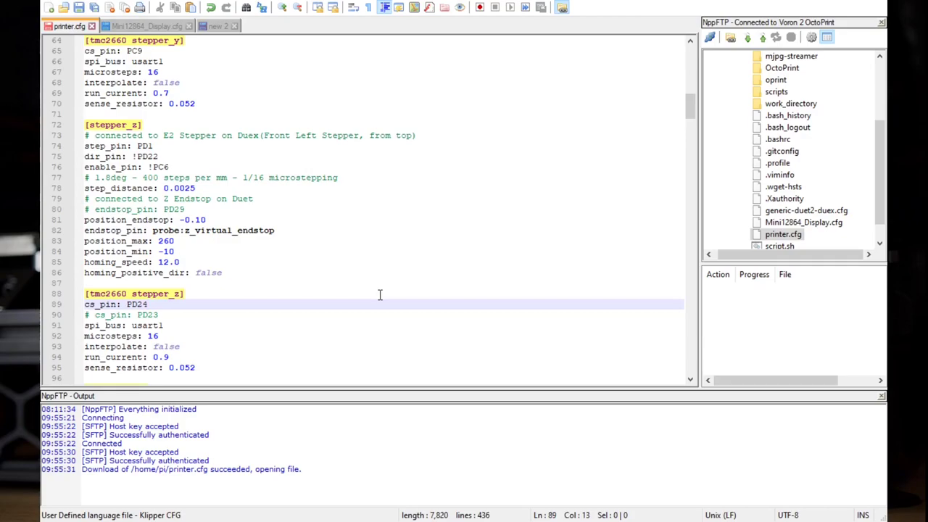
- Save printer.cfg so NppFTP uploads it back to the printer
{"action": "scroll", "coordinate": [374, 220], "scroll_direction": "down", "scroll_amount": 20}
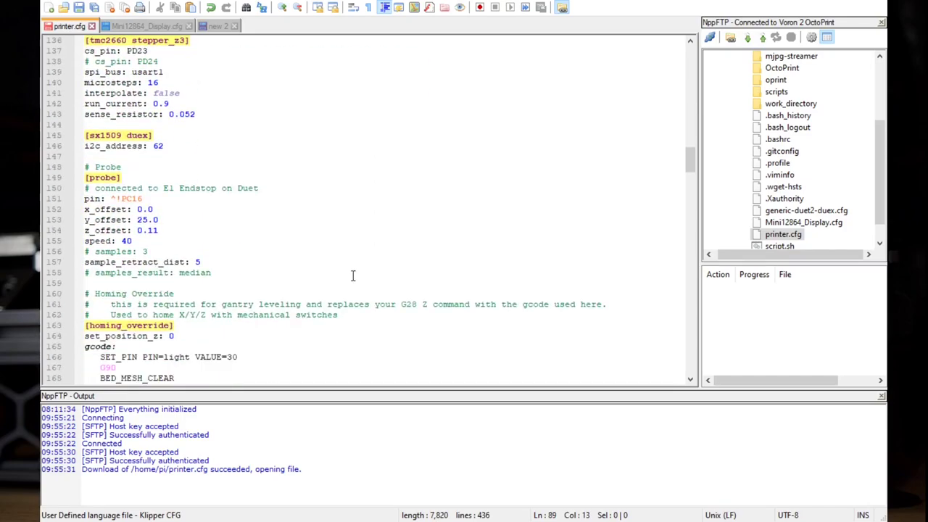
{"action": "scroll", "coordinate": [370, 281], "scroll_direction": "down", "scroll_amount": 9}
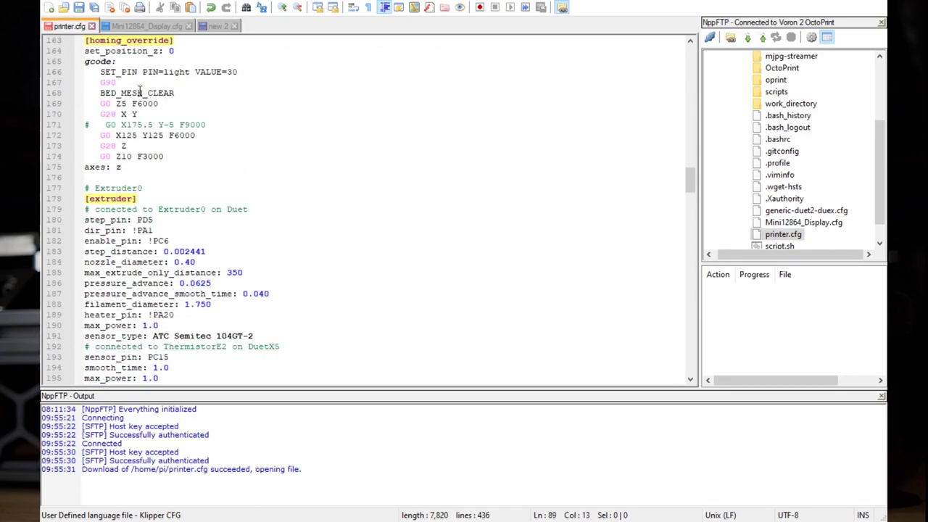
{"action": "left_click", "coordinate": [79, 8]}
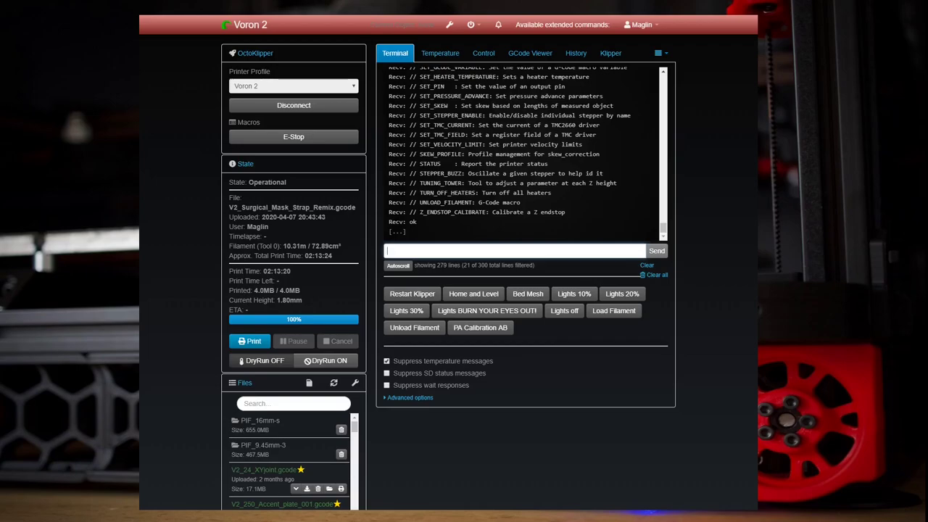
- Send M105 from the terminal and scroll through the extended commands list in the reply
{"action": "type", "text": "M105"}
{"action": "key", "text": "Return"}
{"action": "scroll", "coordinate": [523, 152], "scroll_direction": "up", "scroll_amount": 8}
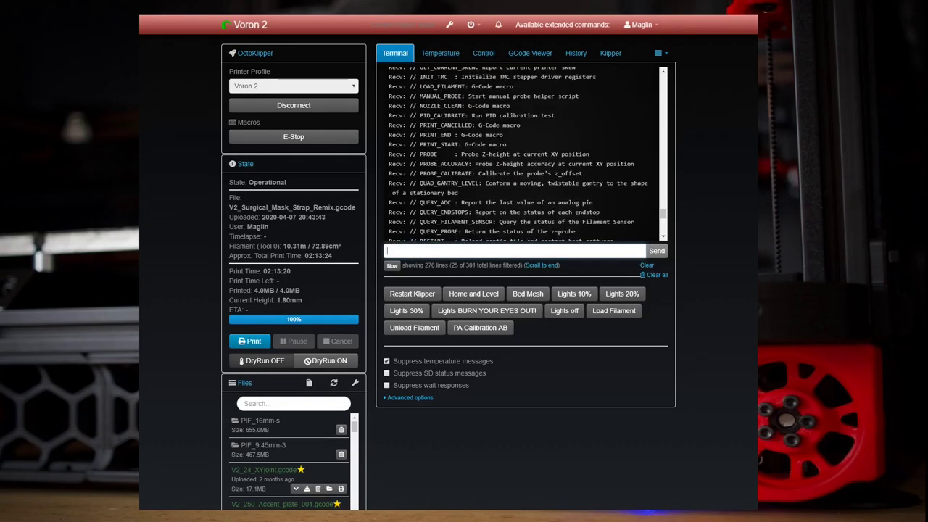
{"action": "scroll", "coordinate": [525, 152], "scroll_direction": "up", "scroll_amount": 5}
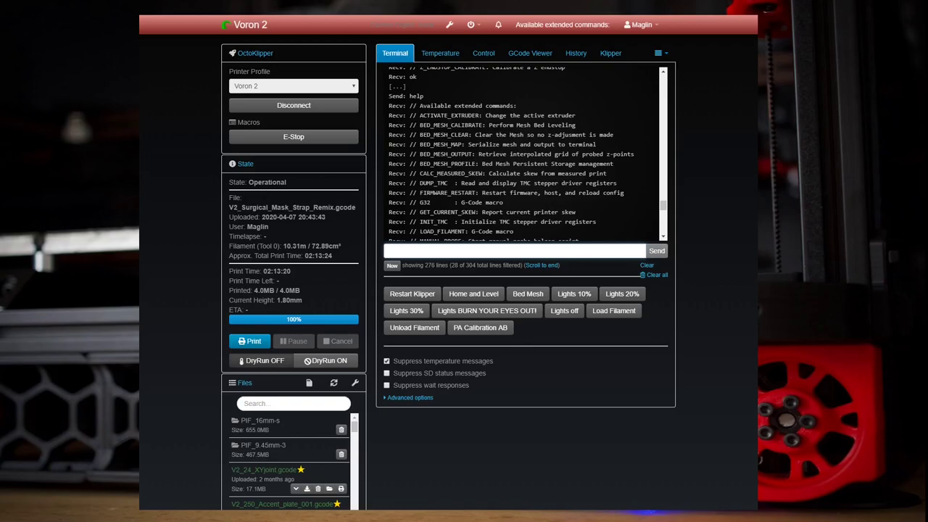
{"action": "scroll", "coordinate": [526, 152], "scroll_direction": "down", "scroll_amount": 5}
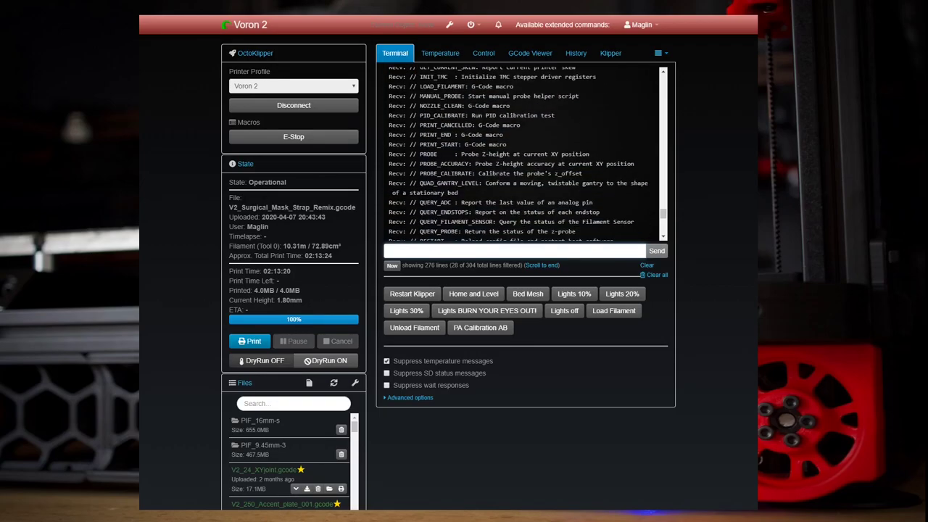
{"action": "scroll", "coordinate": [525, 152], "scroll_direction": "down", "scroll_amount": 2}
{"action": "scroll", "coordinate": [525, 152], "scroll_direction": "down", "scroll_amount": 8}
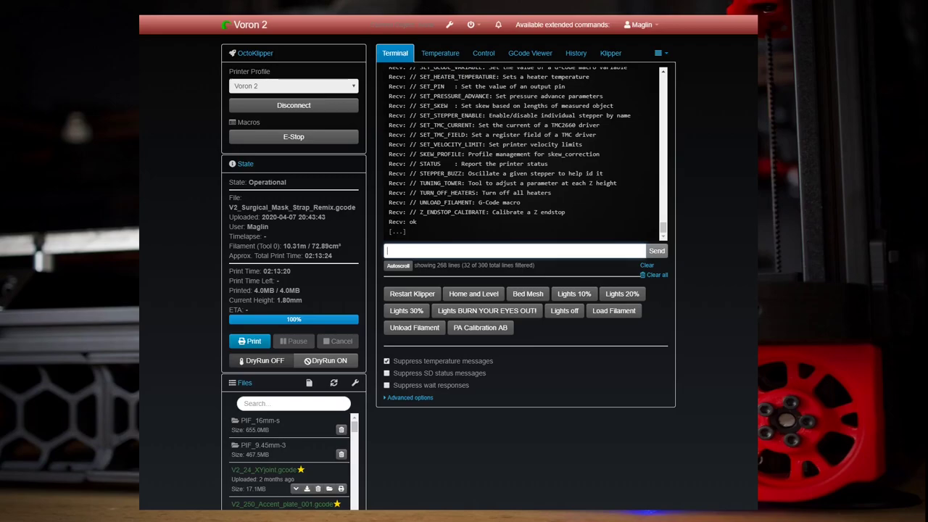
{"action": "scroll", "coordinate": [526, 153], "scroll_direction": "up", "scroll_amount": 3}
{"action": "scroll", "coordinate": [525, 152], "scroll_direction": "down", "scroll_amount": 3}
- Home with G28, then query M114 to confirm the toolhead is at X125 Y125 Z10
{"action": "type", "text": "28"}
{"action": "key", "text": "Return"}
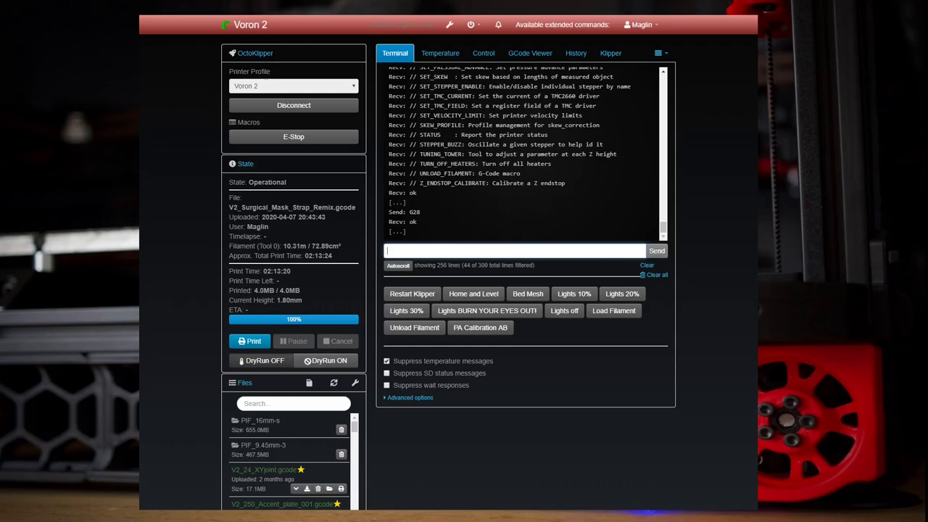
{"action": "type", "text": "m114"}
{"action": "key", "text": "Return"}
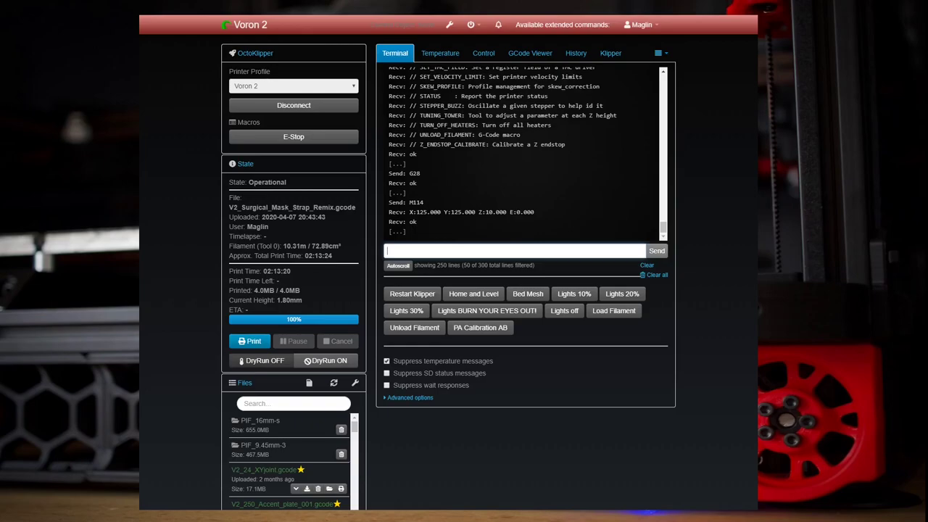
{"action": "left_click", "coordinate": [484, 53]}
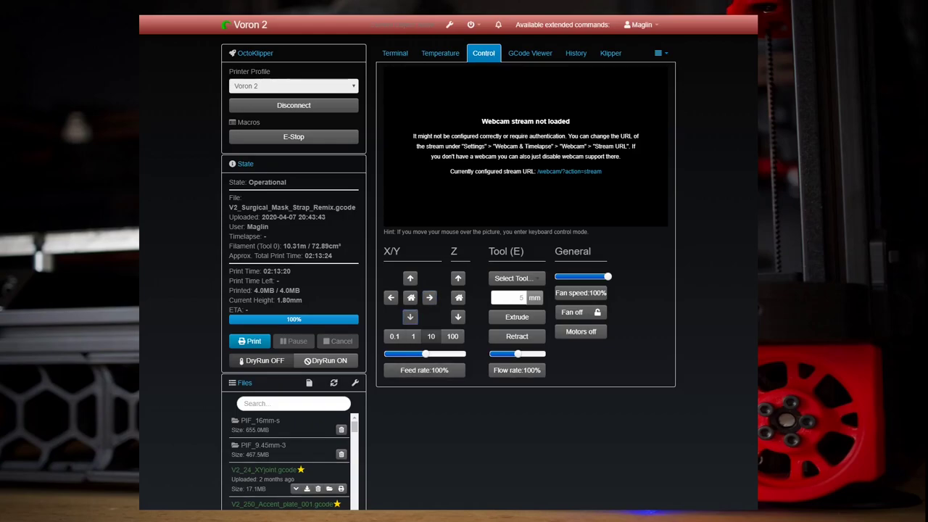
- Jog the toolhead two steps left in X and two steps in negative Y
{"action": "left_click", "coordinate": [410, 316]}
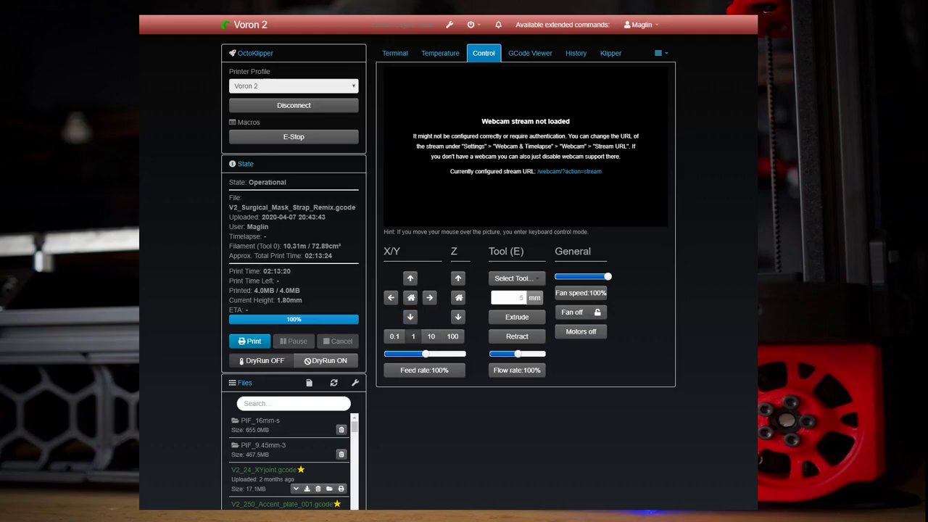
{"action": "left_click", "coordinate": [391, 298]}
{"action": "left_click", "coordinate": [391, 298]}
{"action": "left_click", "coordinate": [410, 317]}
- Lower Z four steps until Current Height reads -1.00mm, with one more negative Y jog
{"action": "left_click", "coordinate": [458, 317]}
{"action": "left_click", "coordinate": [458, 317]}
{"action": "left_click", "coordinate": [458, 317]}
{"action": "left_click", "coordinate": [457, 317]}
{"action": "left_click", "coordinate": [409, 317]}
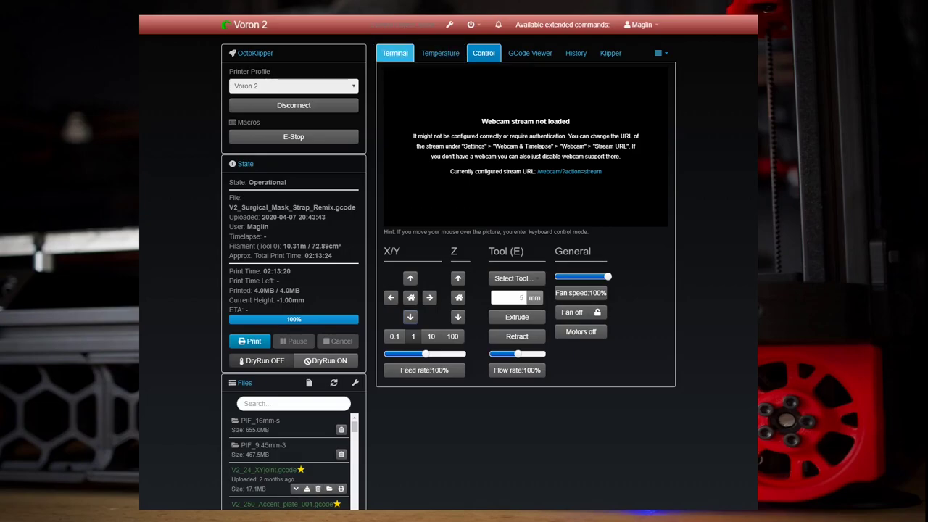
{"action": "left_click", "coordinate": [395, 53]}
{"action": "left_click", "coordinate": [435, 251]}
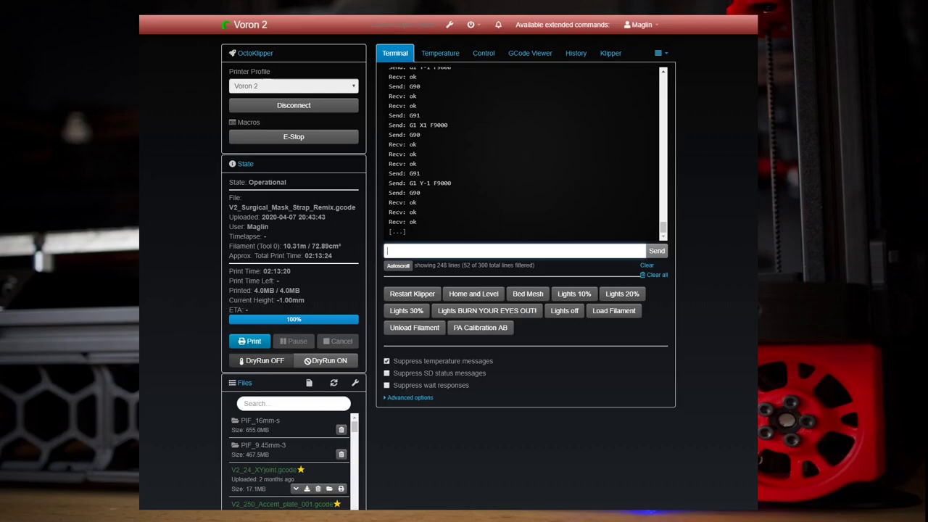
- Send m114 so the terminal log reports the toolhead's current position
{"action": "type", "text": "m114"}
{"action": "key", "text": "Return"}
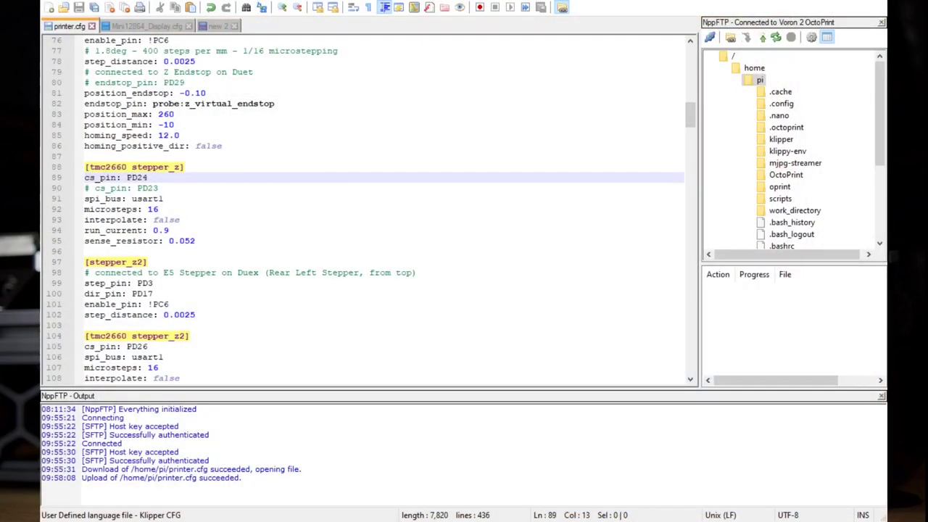
- Uncomment the G0 X175.5 Y-5 F9000 move on line 171 of homing_override
{"action": "left_click", "coordinate": [354, 241]}
{"action": "scroll", "coordinate": [332, 265], "scroll_direction": "up", "scroll_amount": 4}
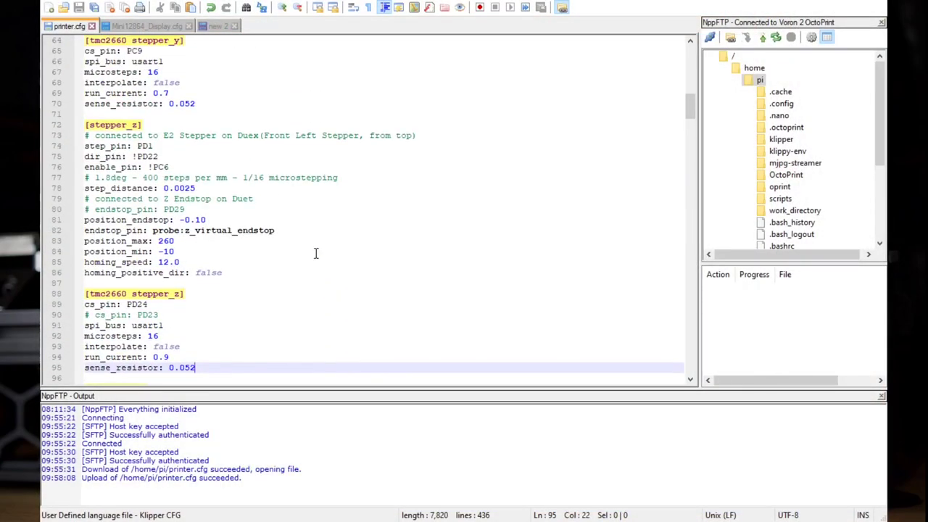
{"action": "scroll", "coordinate": [319, 255], "scroll_direction": "down", "scroll_amount": 7}
{"action": "scroll", "coordinate": [319, 255], "scroll_direction": "up", "scroll_amount": 1}
{"action": "scroll", "coordinate": [323, 258], "scroll_direction": "down", "scroll_amount": 2}
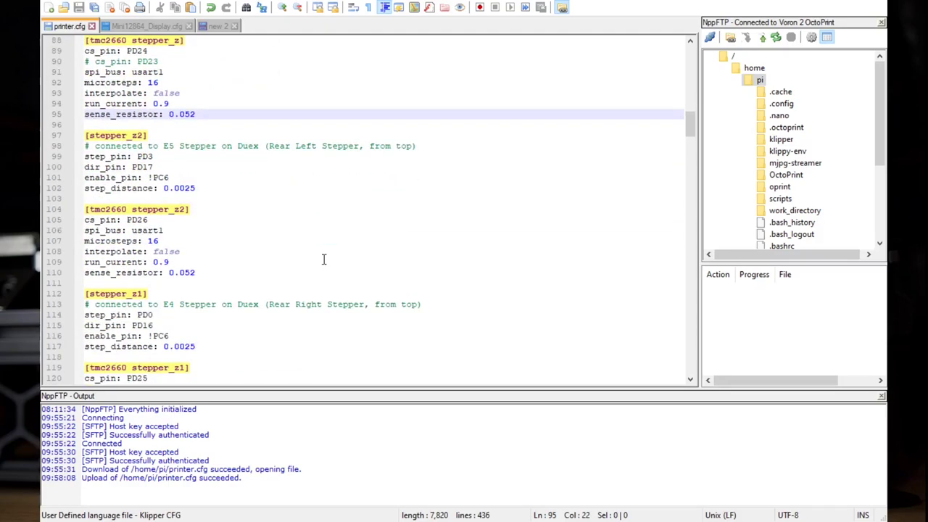
{"action": "scroll", "coordinate": [324, 259], "scroll_direction": "down", "scroll_amount": 17}
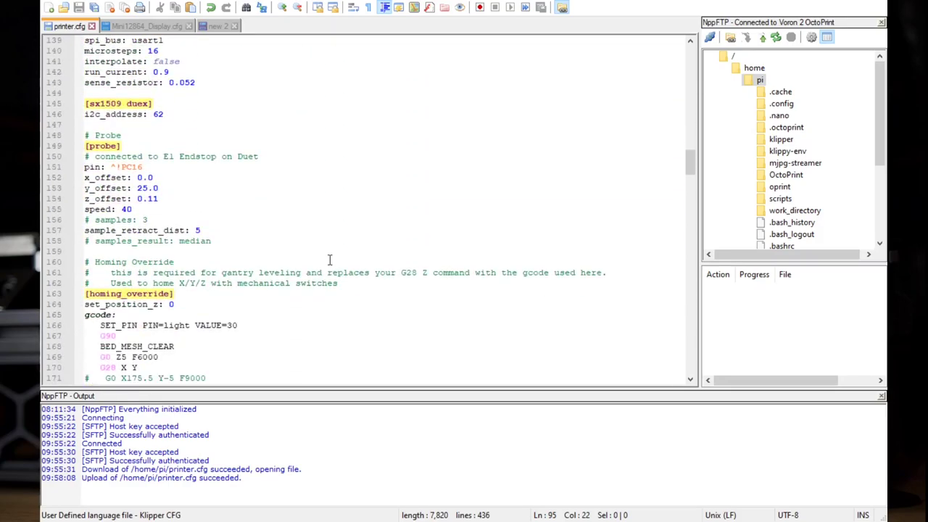
{"action": "scroll", "coordinate": [329, 260], "scroll_direction": "down", "scroll_amount": 5}
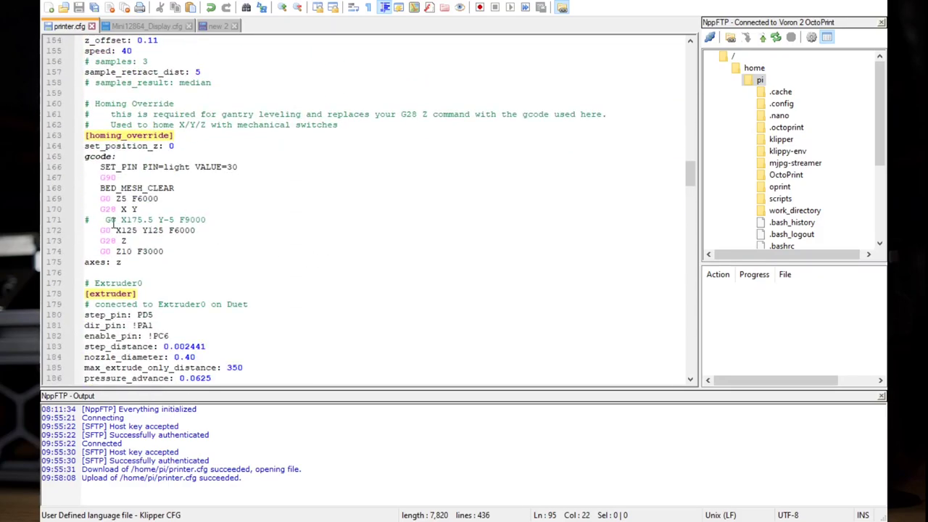
{"action": "left_click", "coordinate": [89, 220]}
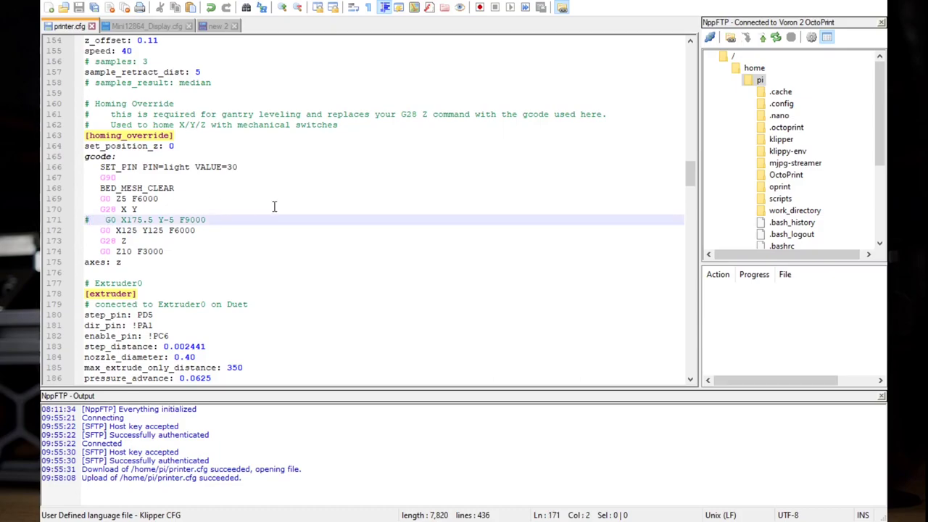
{"action": "key", "text": "BackSpace"}
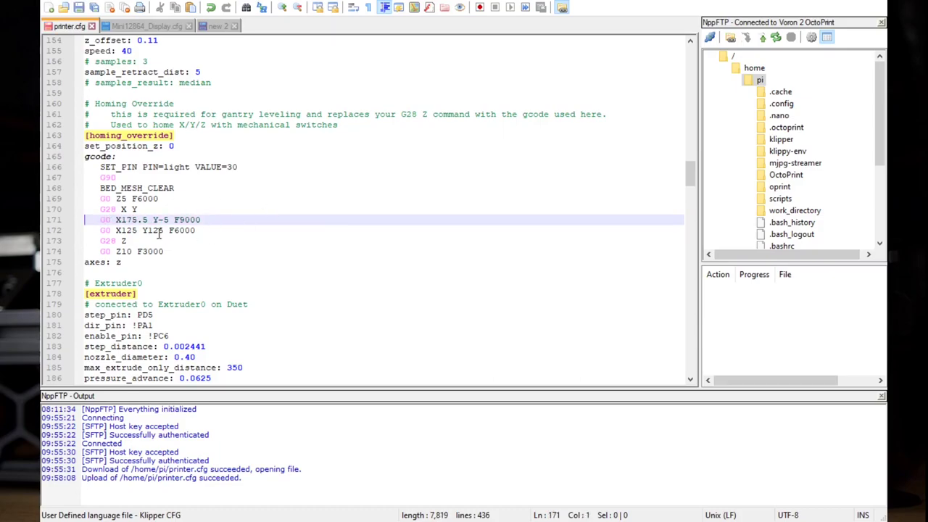
- Delete the G0 X125 Y125 F6000 line on line 172
{"action": "left_click", "coordinate": [229, 230]}
{"action": "key", "text": "shift+Home"}
{"action": "key", "text": "shift+Home"}
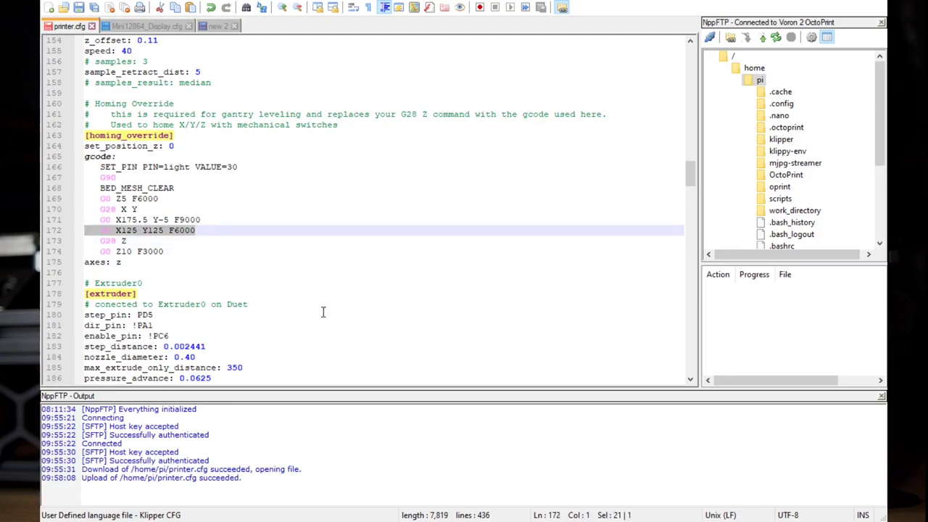
{"action": "key", "text": "BackSpace"}
{"action": "key", "text": "BackSpace"}
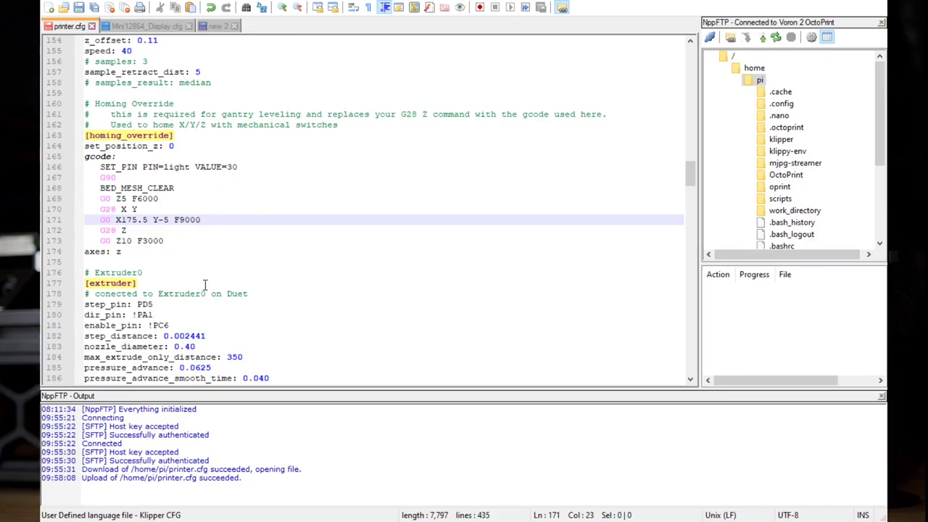
- Comment out the probe endstop_pin on line 82 and restore endstop_pin: PD29 on line 80
{"action": "scroll", "coordinate": [186, 177], "scroll_direction": "up", "scroll_amount": 20}
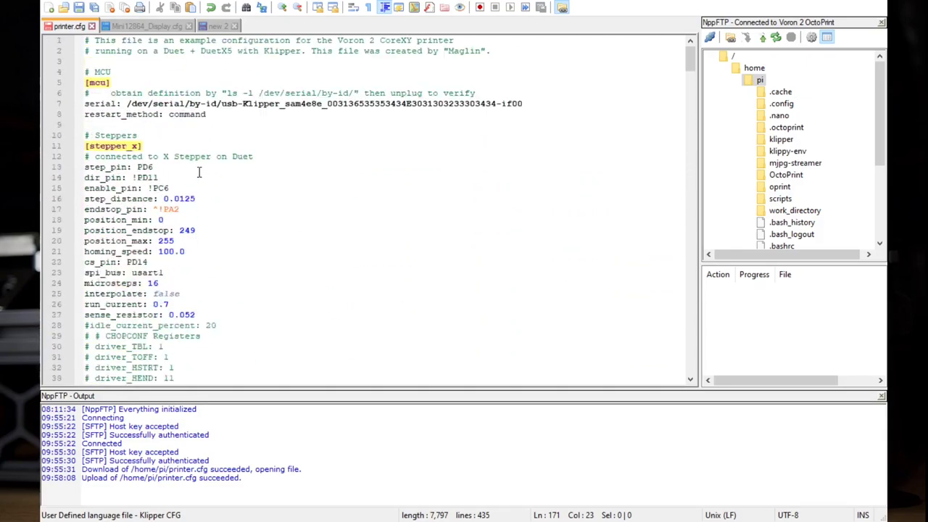
{"action": "scroll", "coordinate": [218, 189], "scroll_direction": "down", "scroll_amount": 20}
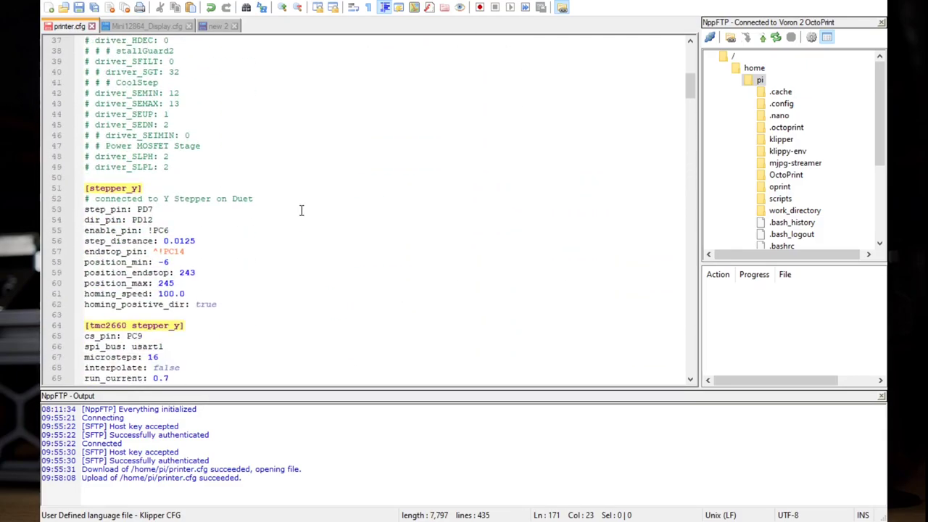
{"action": "scroll", "coordinate": [295, 214], "scroll_direction": "down", "scroll_amount": 1}
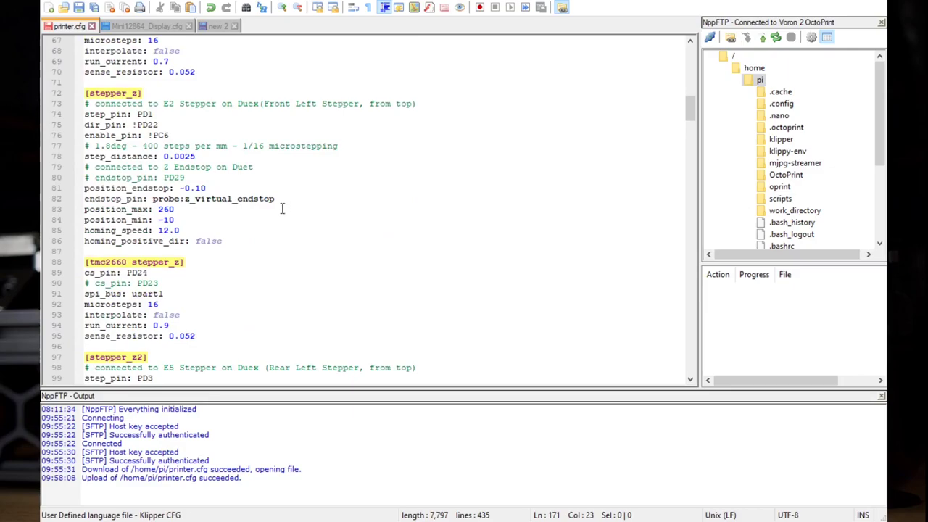
{"action": "left_click", "coordinate": [280, 199]}
{"action": "key", "text": "shift+Home"}
{"action": "key", "text": "Right"}
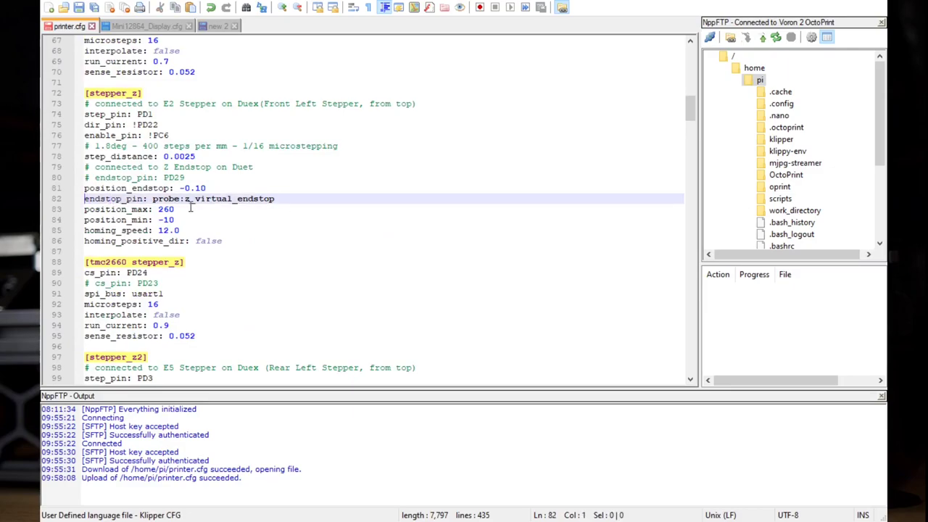
{"action": "type", "text": "#"}
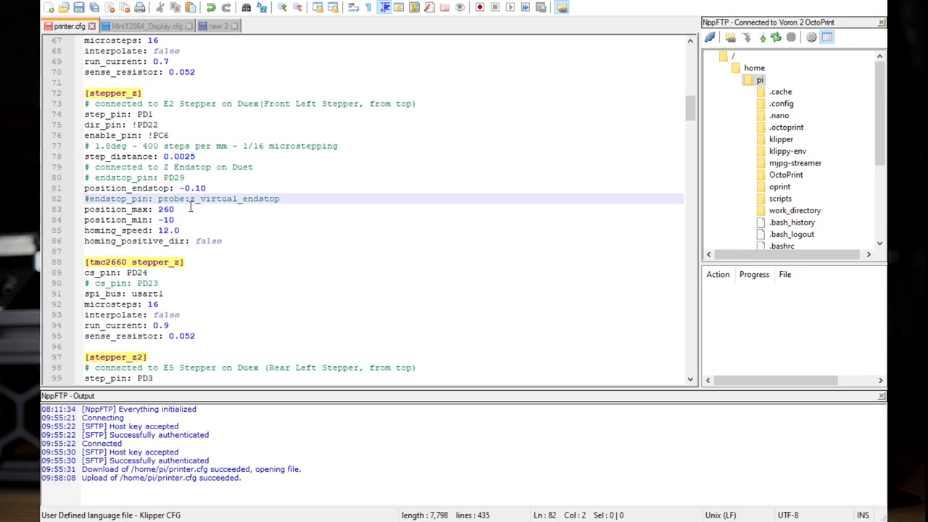
{"action": "key", "text": "Up"}
{"action": "key", "text": "Up"}
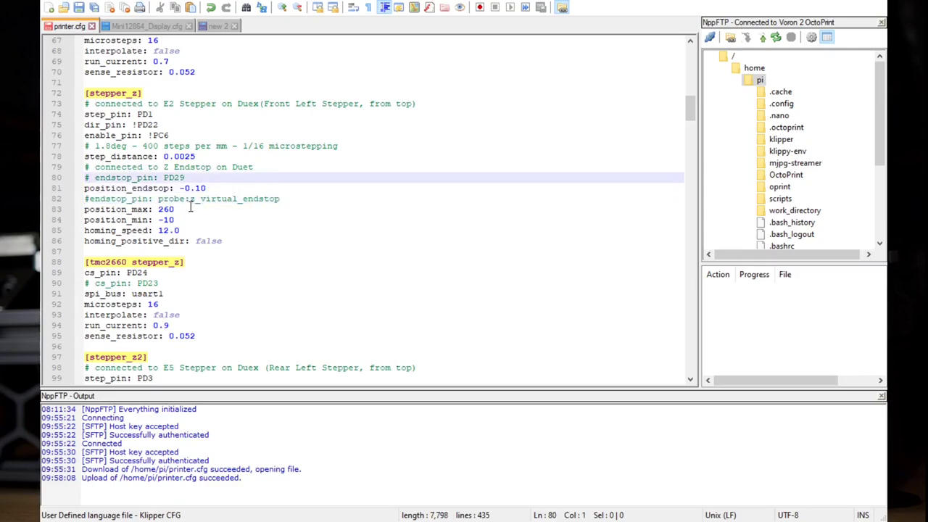
{"action": "key", "text": "Delete"}
{"action": "key", "text": "Delete"}
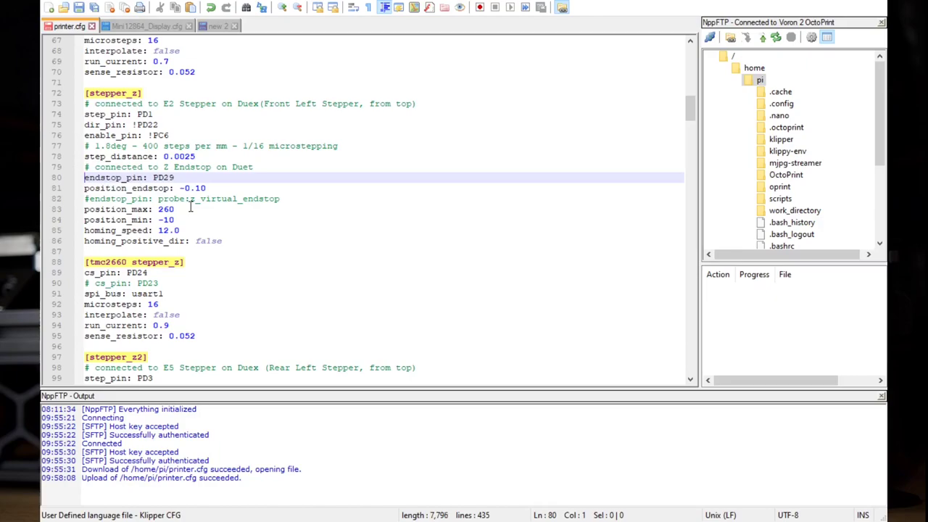
{"action": "left_click", "coordinate": [299, 251]}
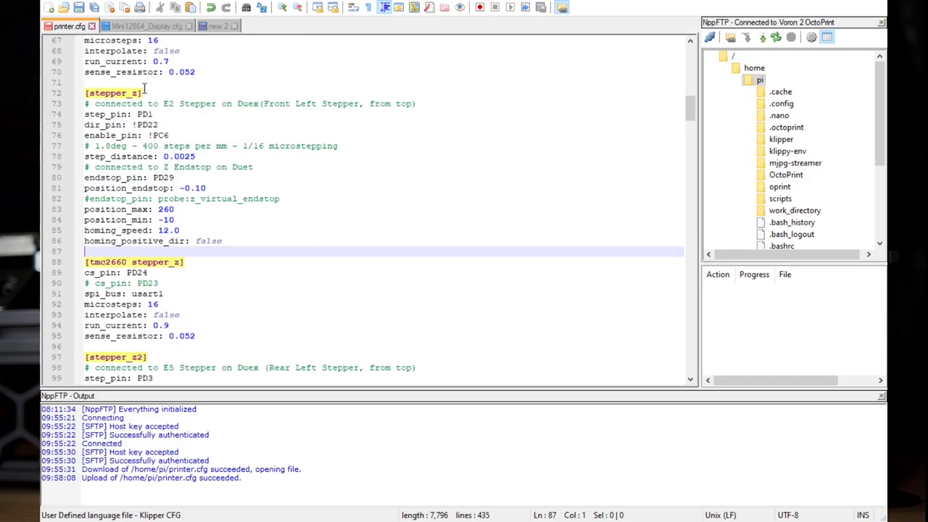
- Save printer.cfg so NppFTP uploads it back to the printer
{"action": "left_click", "coordinate": [80, 10]}
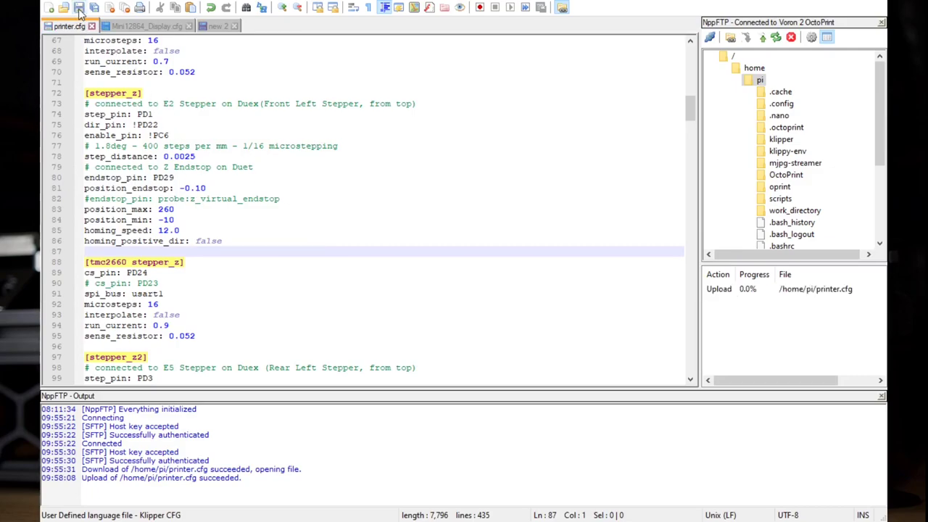
{"action": "scroll", "coordinate": [174, 280], "scroll_direction": "down", "scroll_amount": 7}
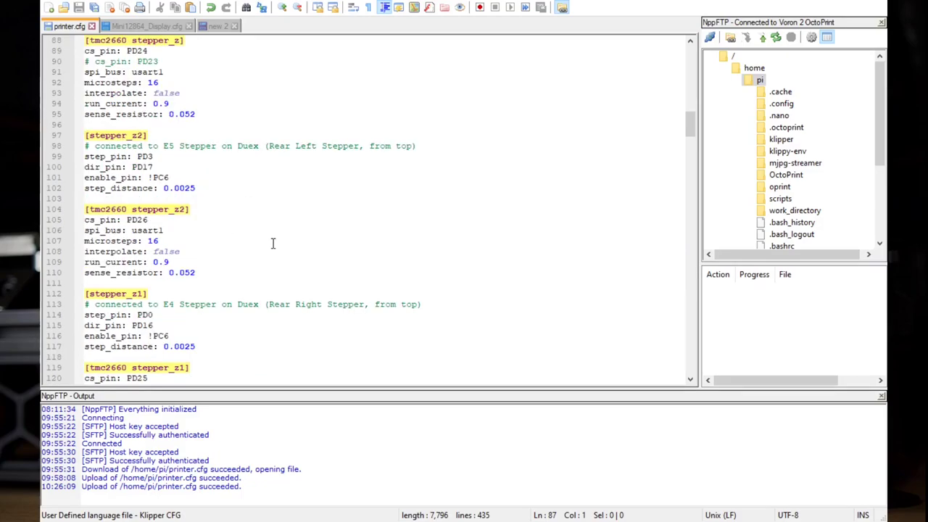
{"action": "scroll", "coordinate": [274, 245], "scroll_direction": "down", "scroll_amount": 3}
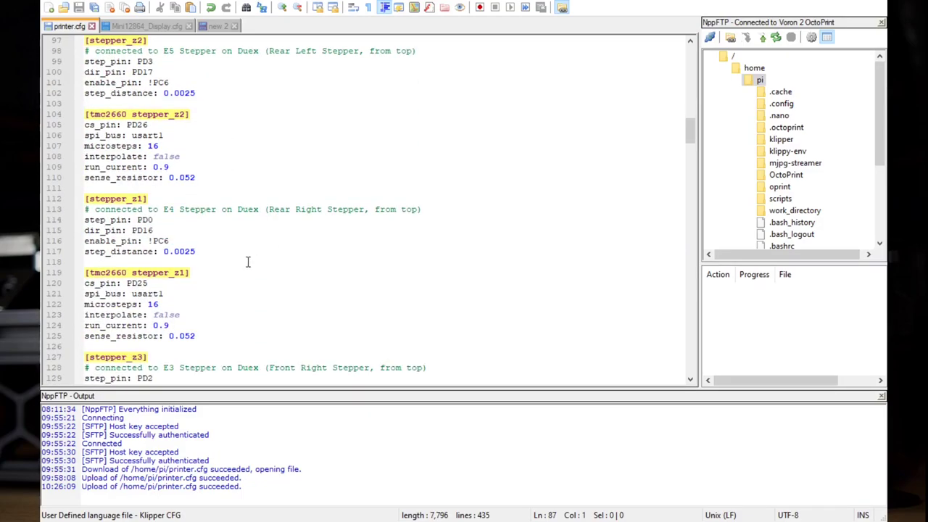
{"action": "scroll", "coordinate": [275, 247], "scroll_direction": "up", "scroll_amount": 11}
{"action": "scroll", "coordinate": [234, 253], "scroll_direction": "down", "scroll_amount": 4}
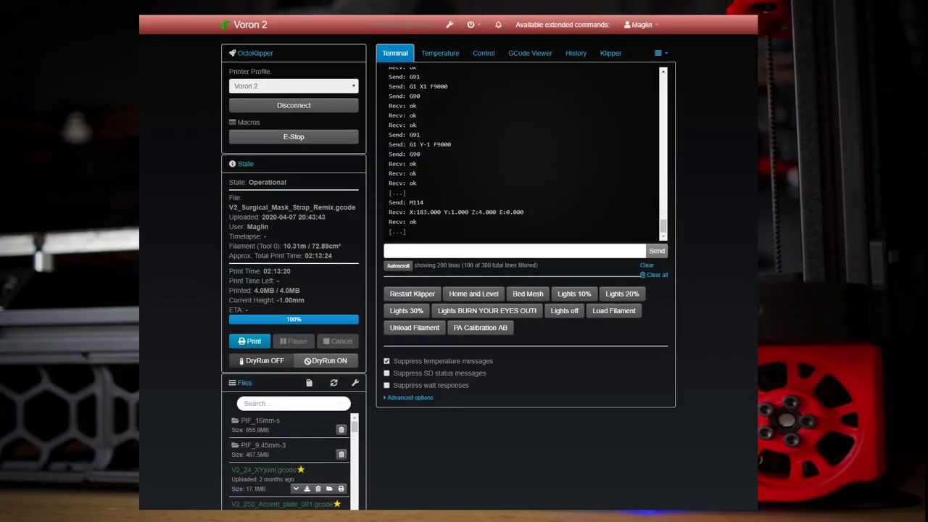
- Send g28 from the terminal, then send restart so Klipper reloads printer.cfg
{"action": "left_click", "coordinate": [435, 251]}
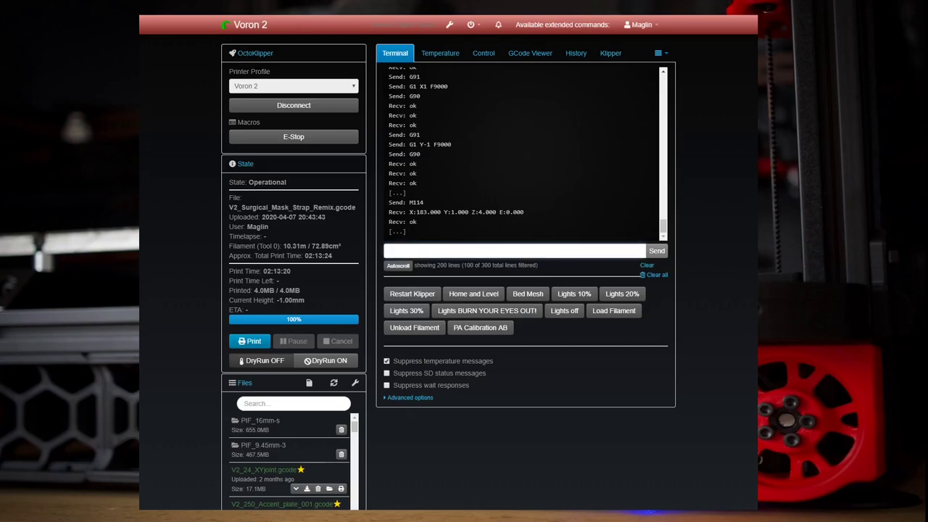
{"action": "type", "text": "g28"}
{"action": "key", "text": "Return"}
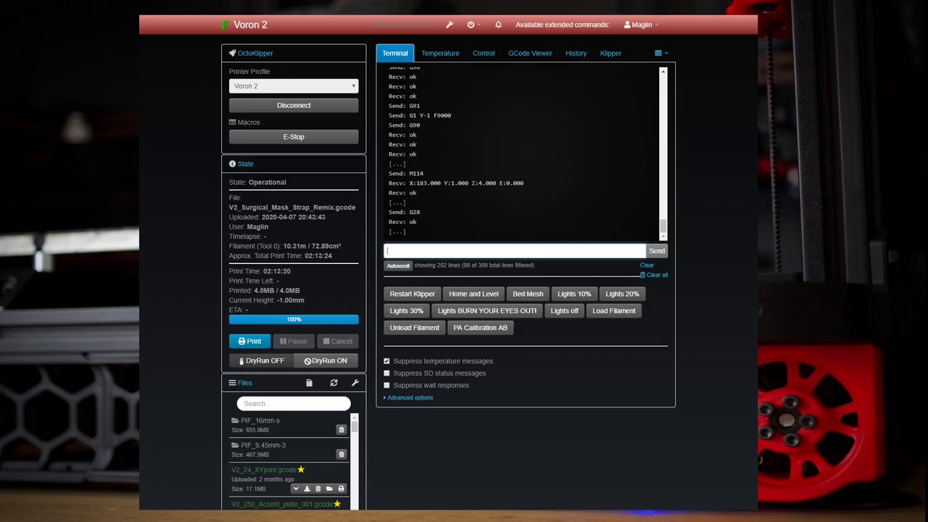
{"action": "type", "text": "restart"}
{"action": "key", "text": "Return"}
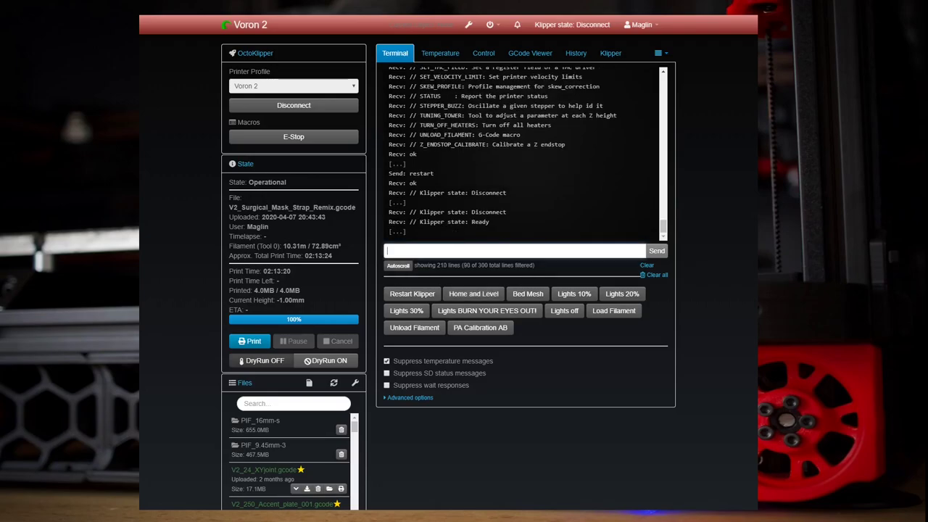
- Send g28 from the terminal to home all axes on the restarted Klipper
{"action": "type", "text": "g28"}
{"action": "key", "text": "Return"}
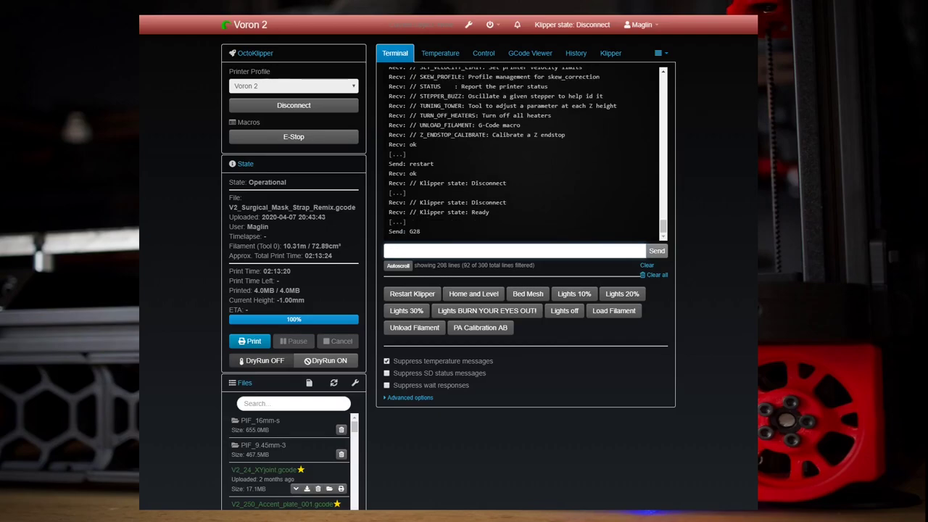